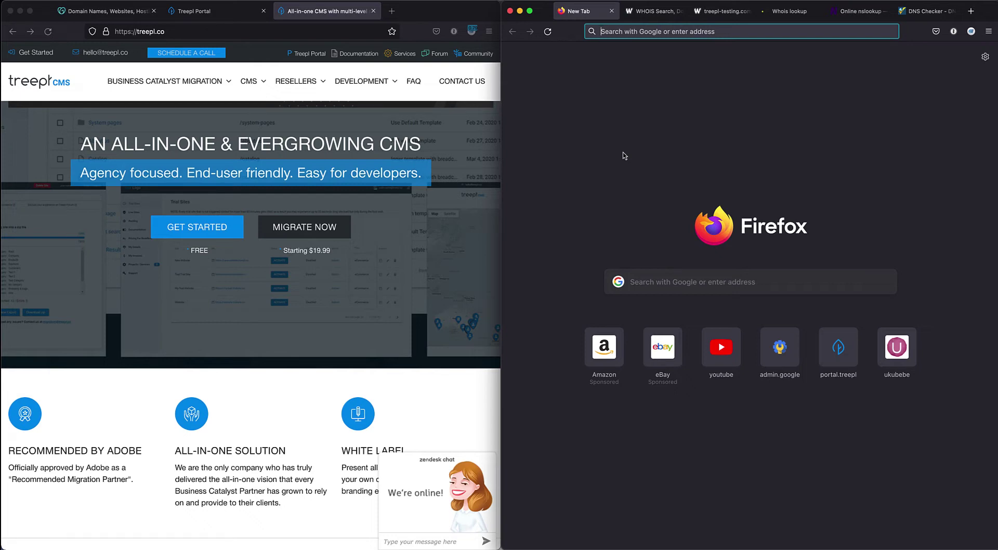
- Run a WHOIS search for treepl-testing.com on who.is
click(297, 87)
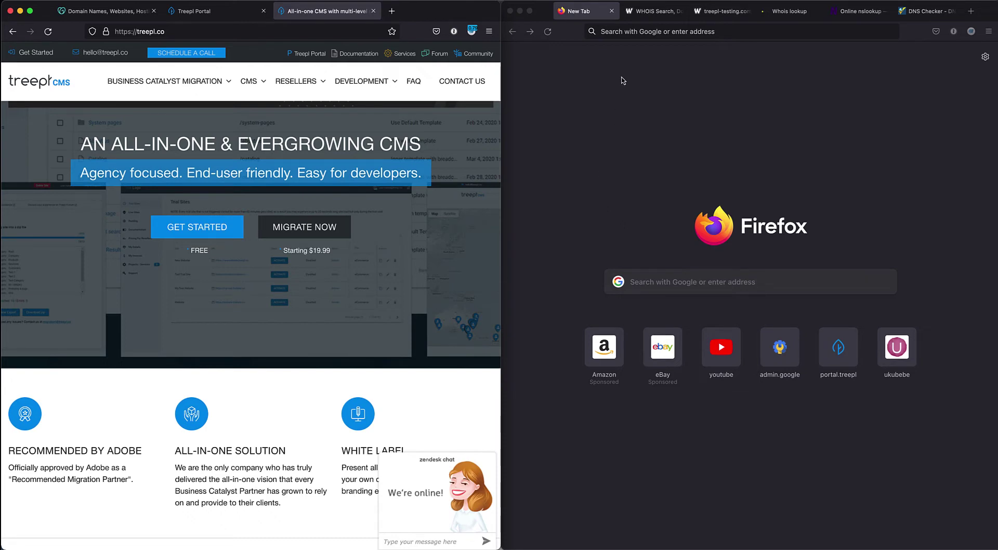
click(652, 15)
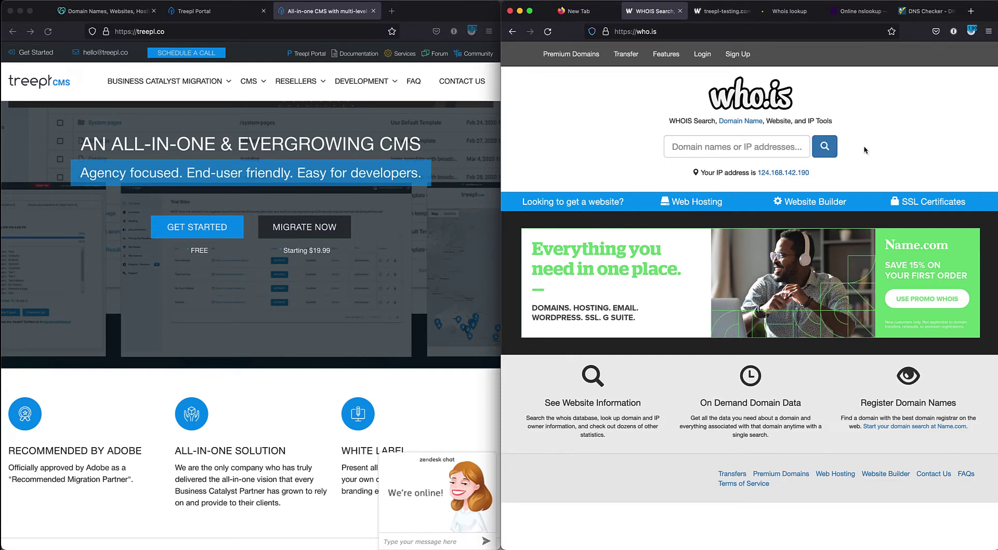
click(761, 148)
text(treepl-testing.com)
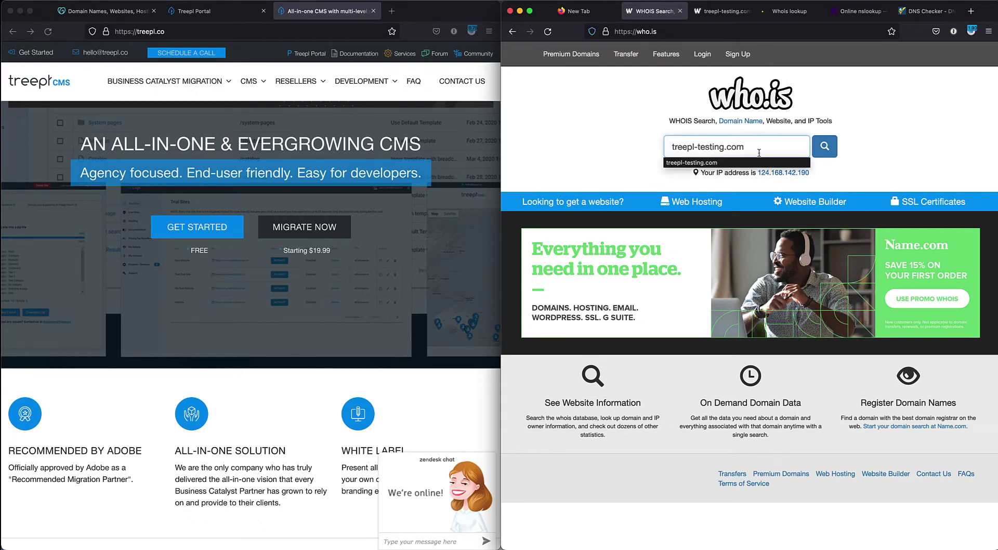
click(829, 149)
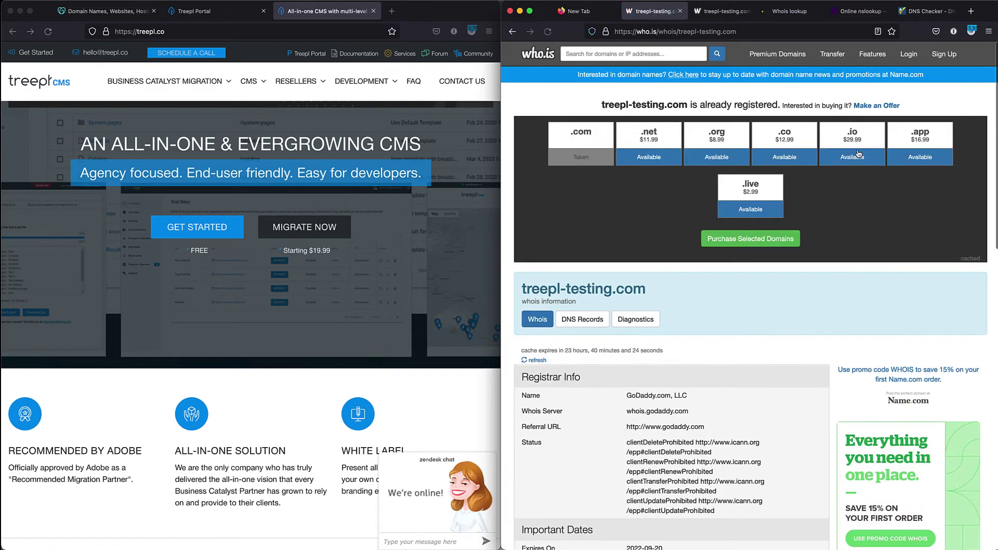
- Highlight the registrar name and the referral URL in the registrar info for treepl-testing.com
scroll(844, 270, down, 5)
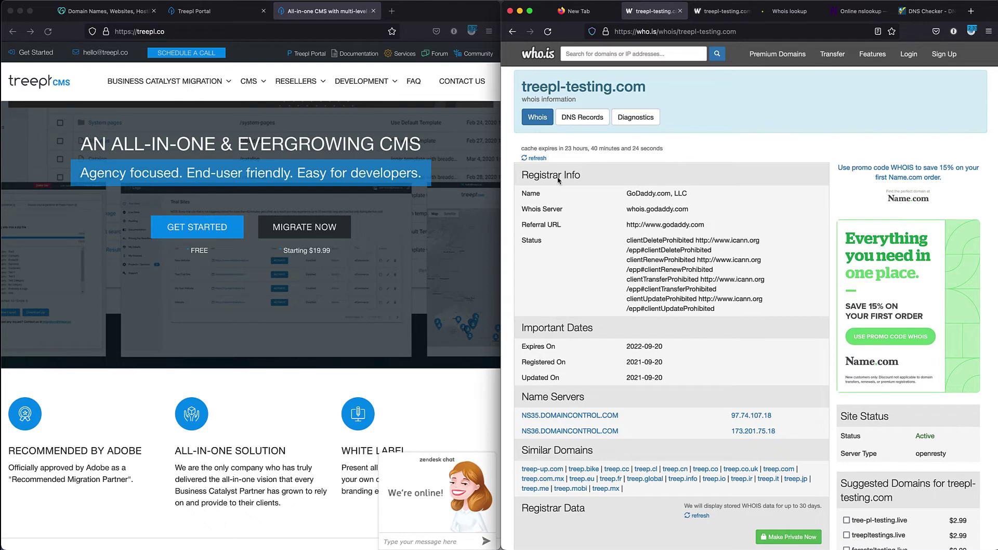
drag(625, 196, 701, 200)
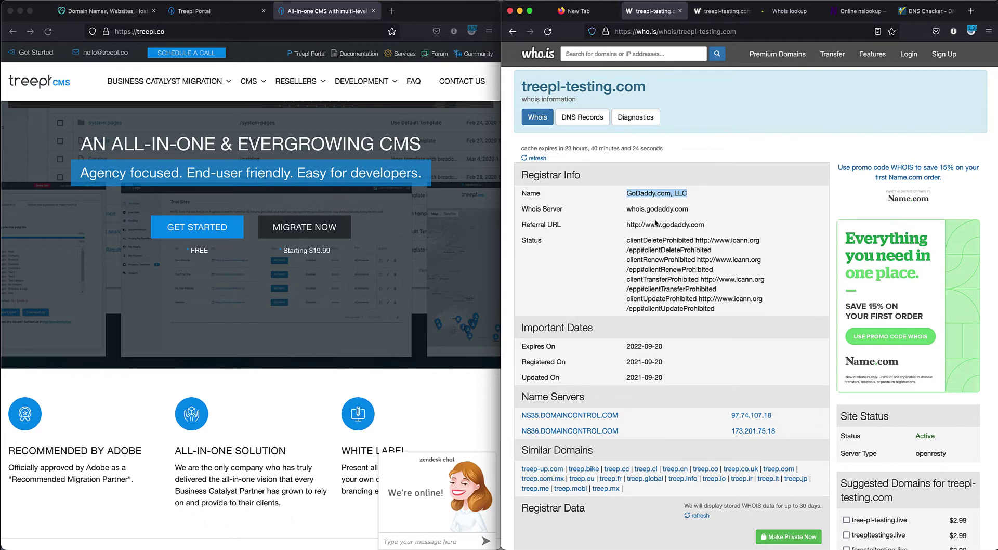
drag(624, 227, 708, 228)
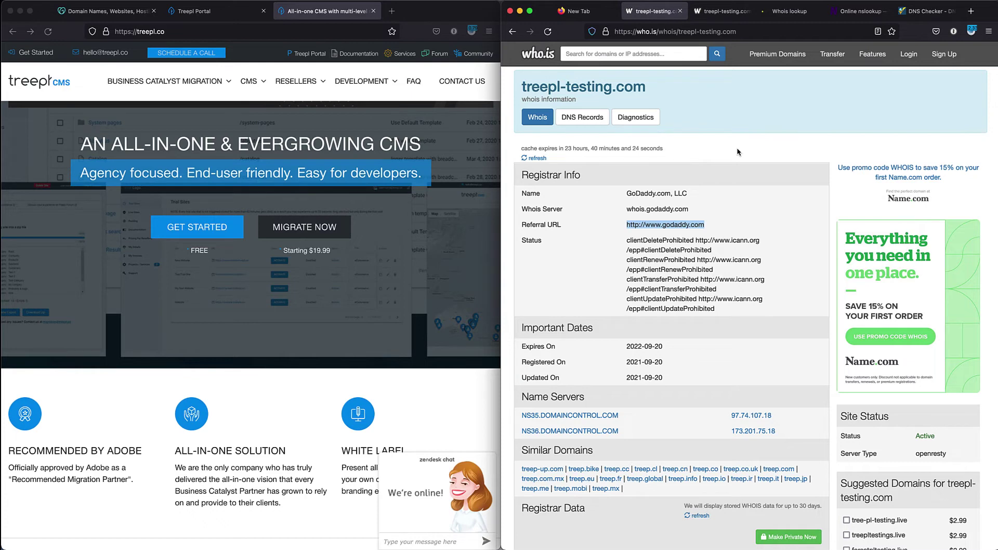
- Look up google.com.au with the auDA WHOIS lookup, entering the control text shown in the image
click(782, 13)
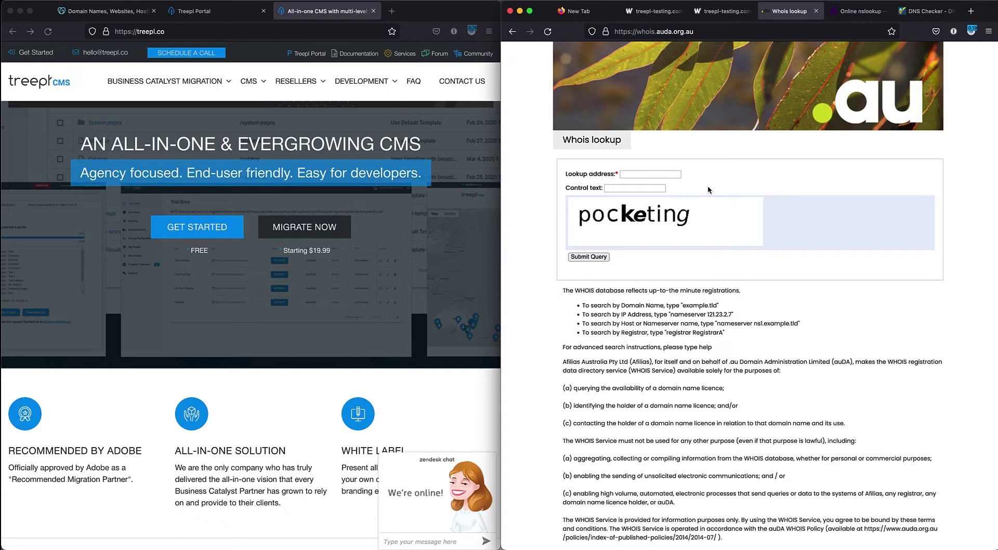
click(623, 174)
text(google)
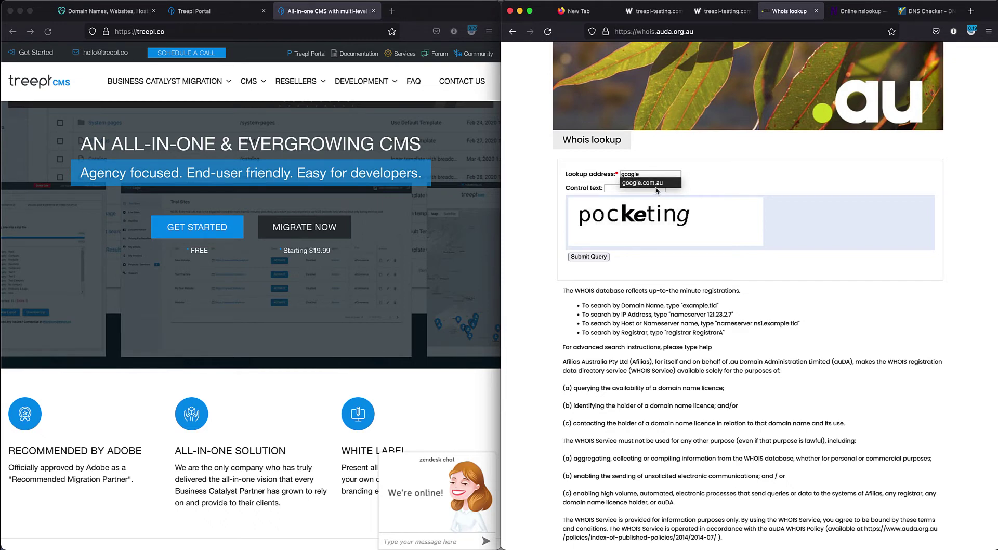
click(634, 182)
click(626, 189)
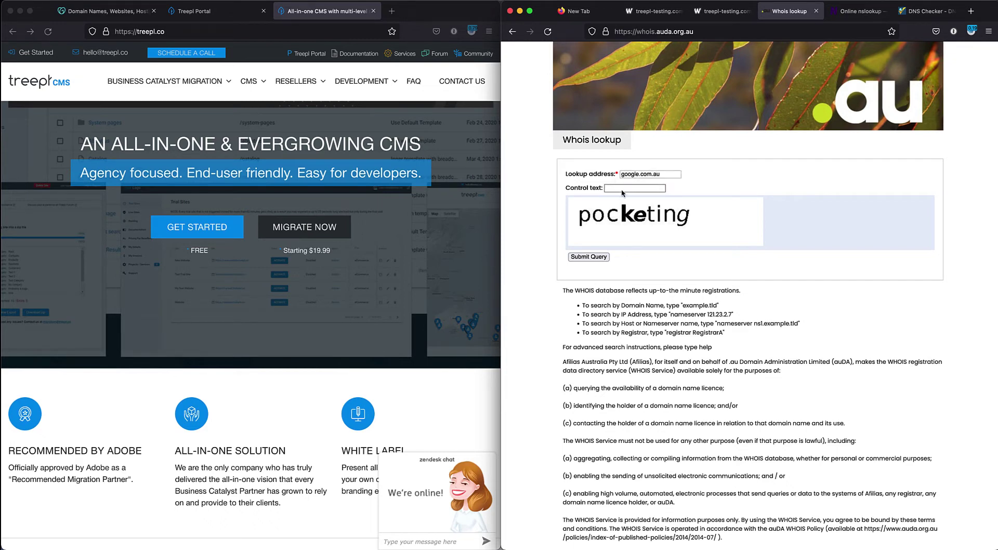
text(pocketing)
key(Return)
- Highlight the registrar name in the google.com.au record and in the who.is record for treepl-testing.com
scroll(557, 180, down, 5)
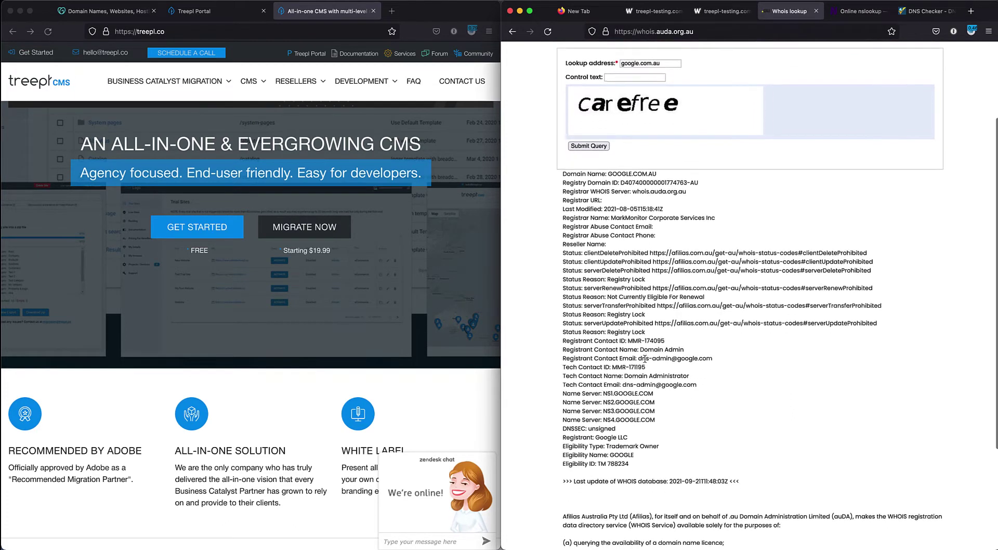
drag(562, 181, 665, 459)
scroll(609, 205, up, 2)
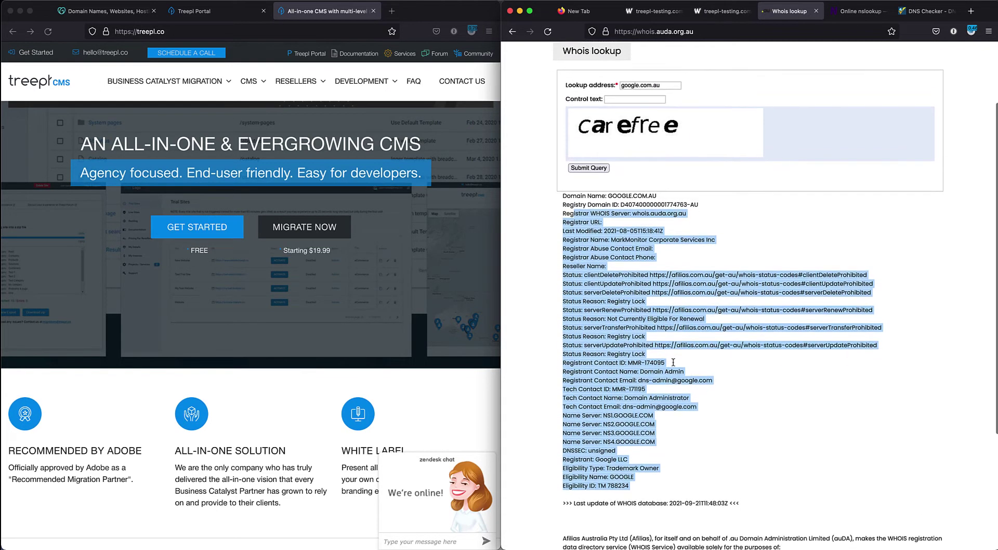
click(645, 346)
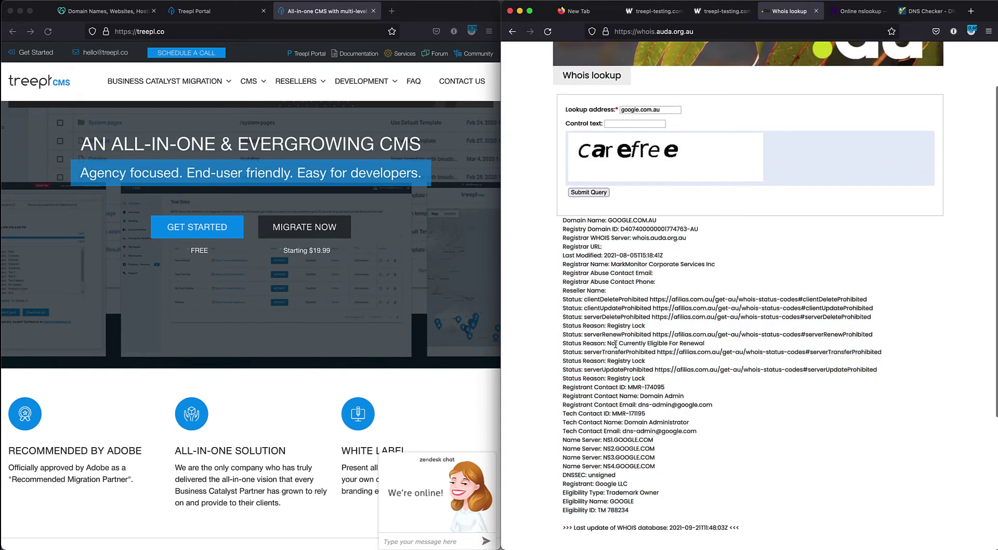
triple_click(603, 265)
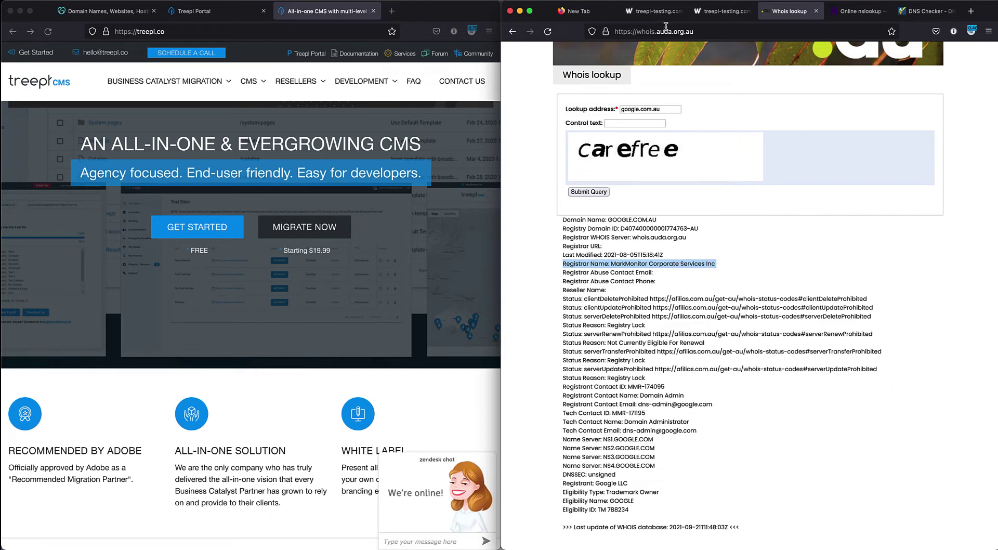
click(654, 10)
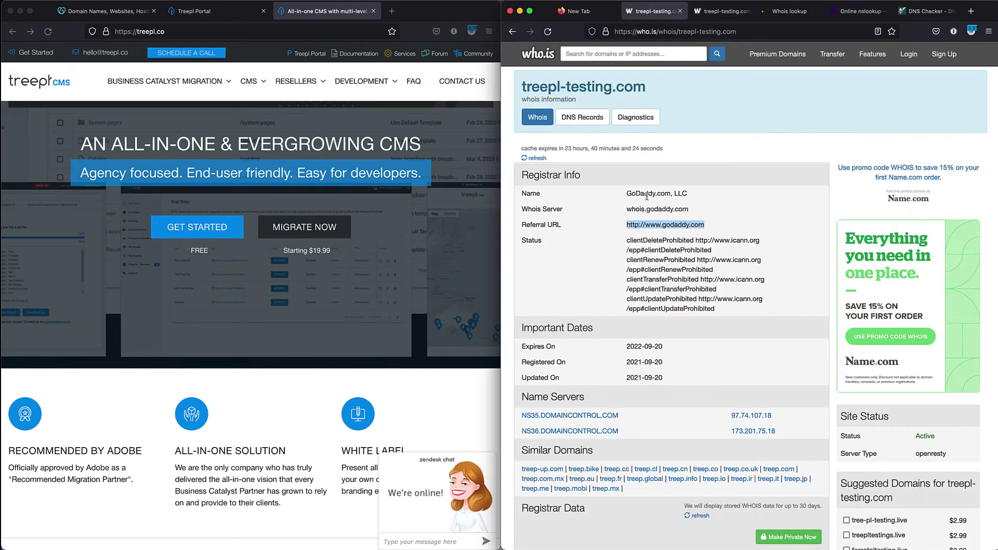
drag(626, 193, 688, 193)
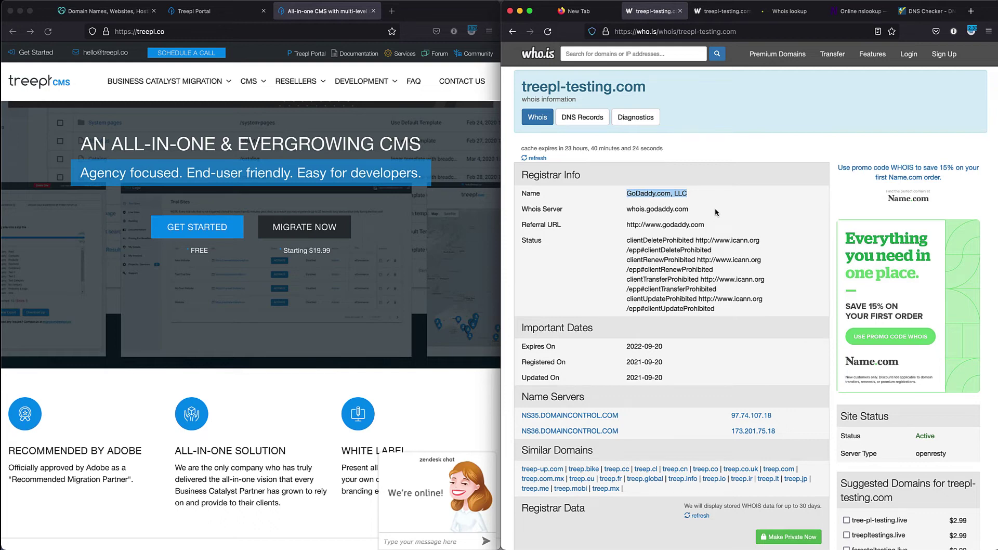
- Sign in to GoDaddy with the account username and password, and open the domain management settings for treepl-testing.com
click(108, 13)
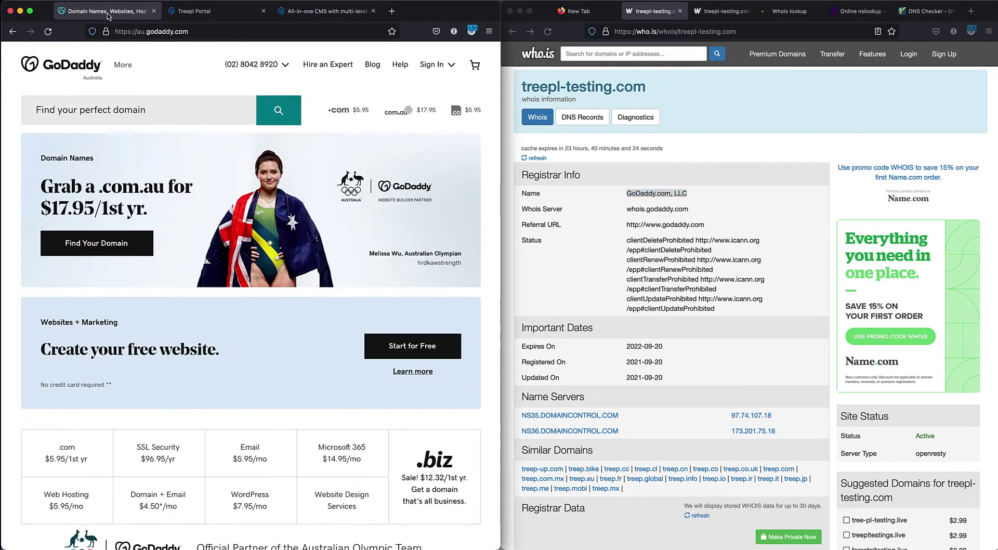
click(441, 66)
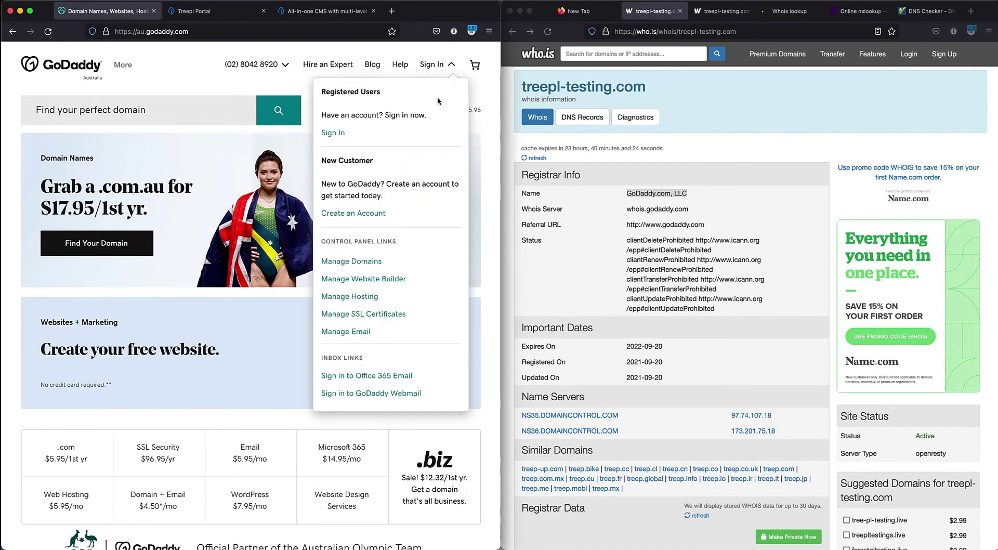
click(332, 134)
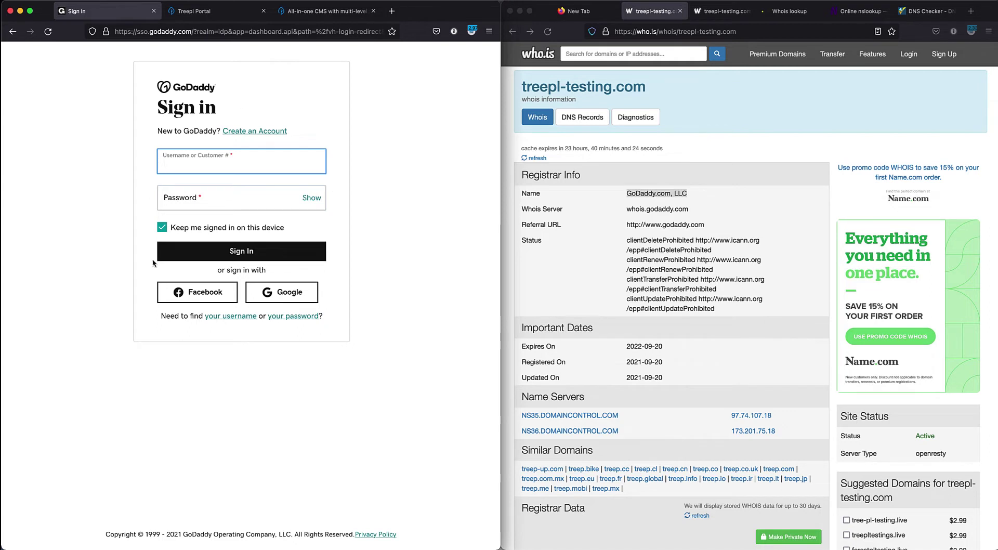
click(208, 323)
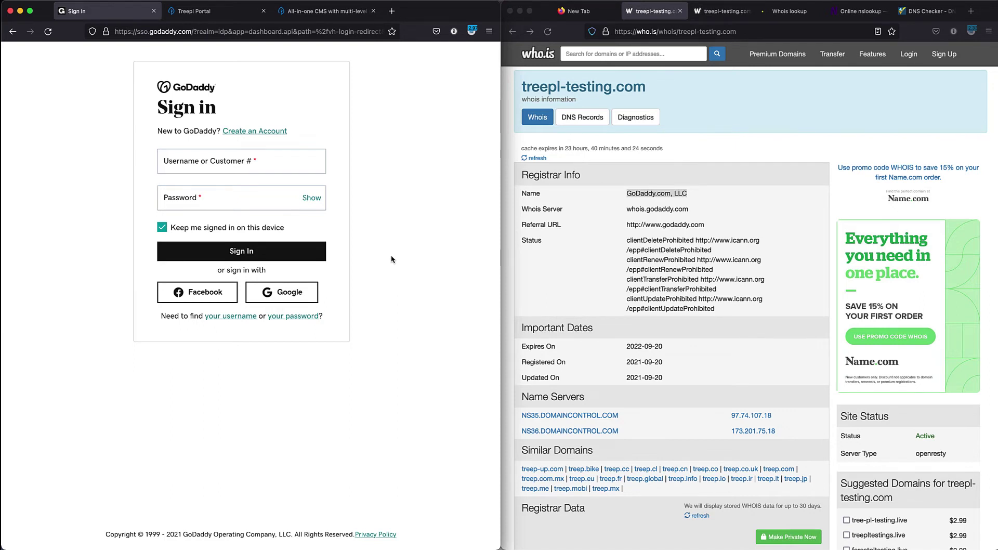
key(super+backslash)
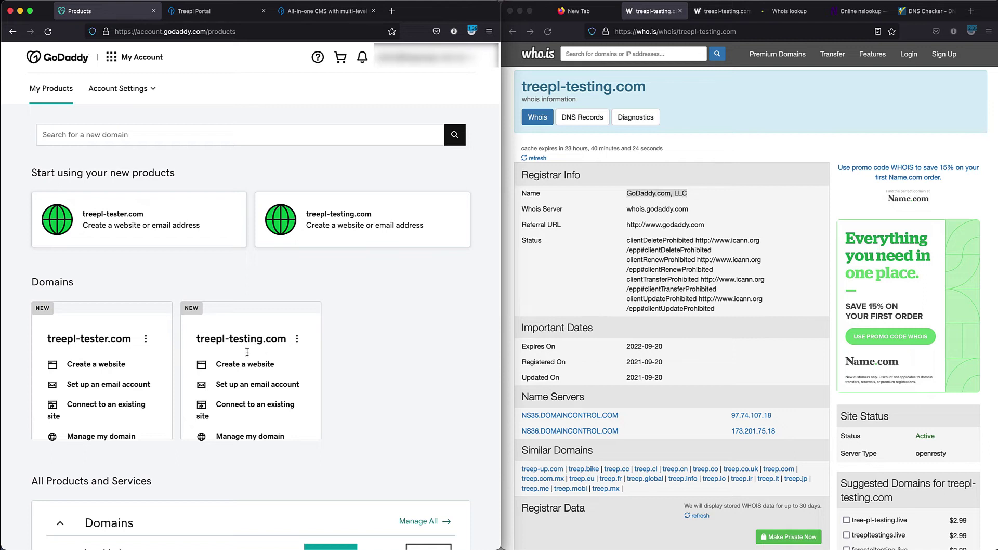
click(248, 439)
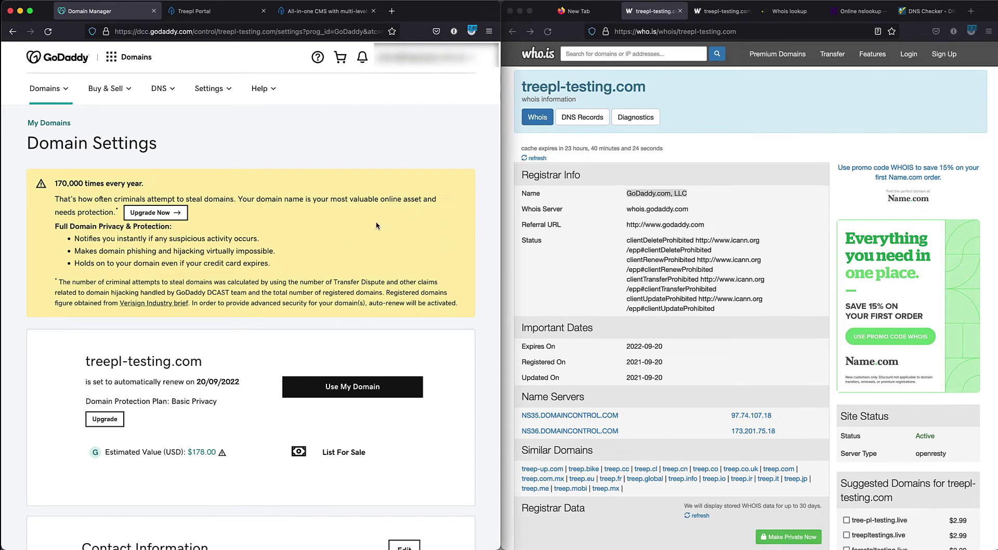
- Find the DNS records for treepl-testing.com on NsLookup.io and highlight the NS records heading
click(720, 11)
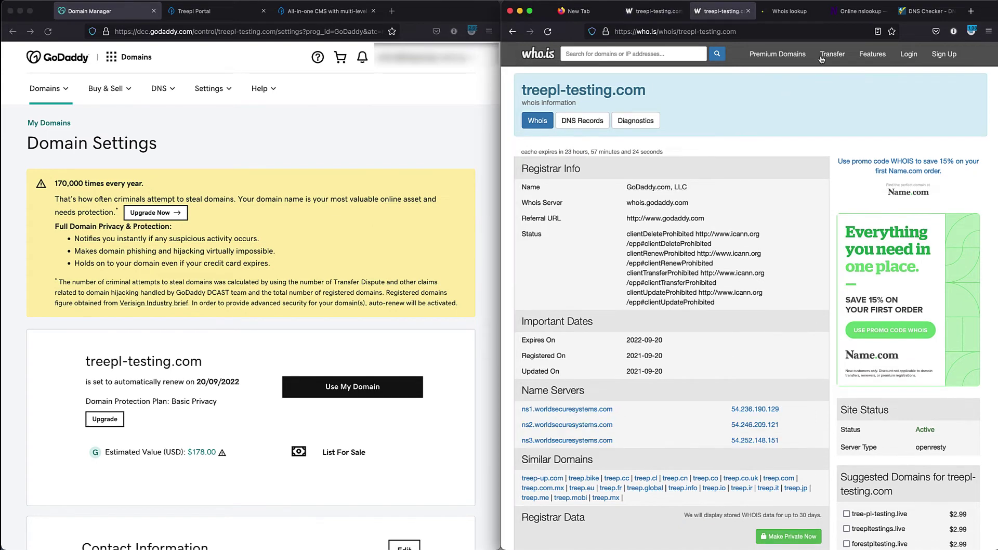
click(853, 12)
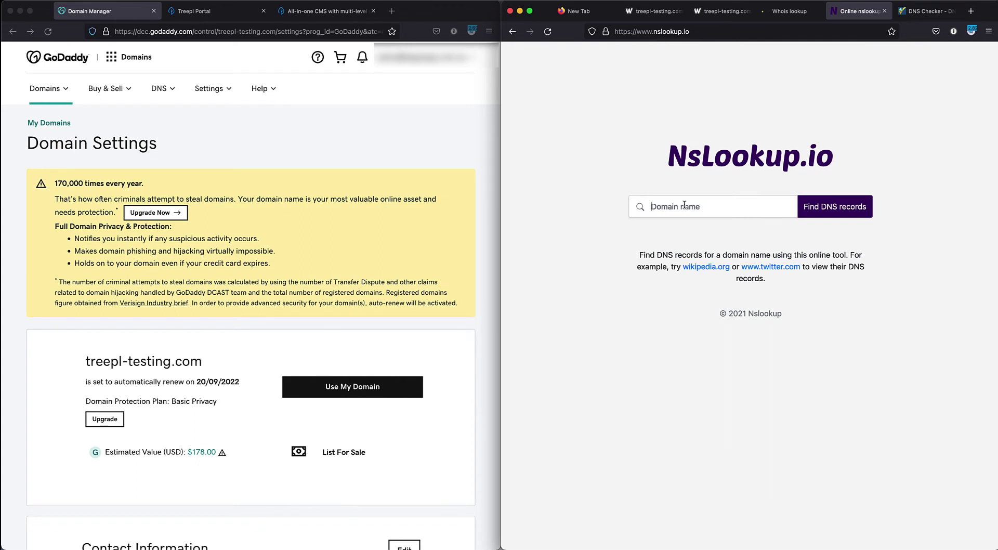
text(treepl-testing.com)
click(827, 212)
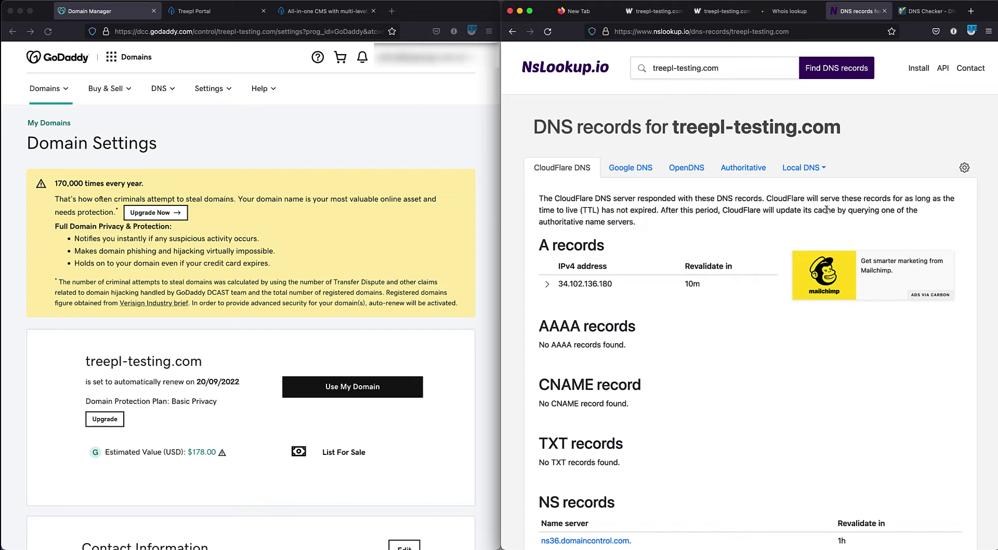
scroll(642, 233, down, 1)
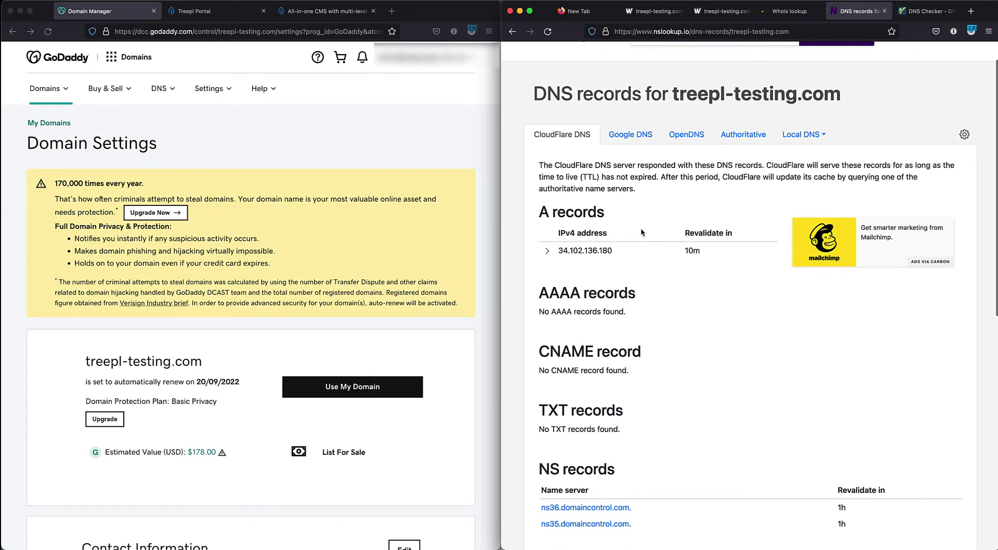
scroll(642, 232, down, 4)
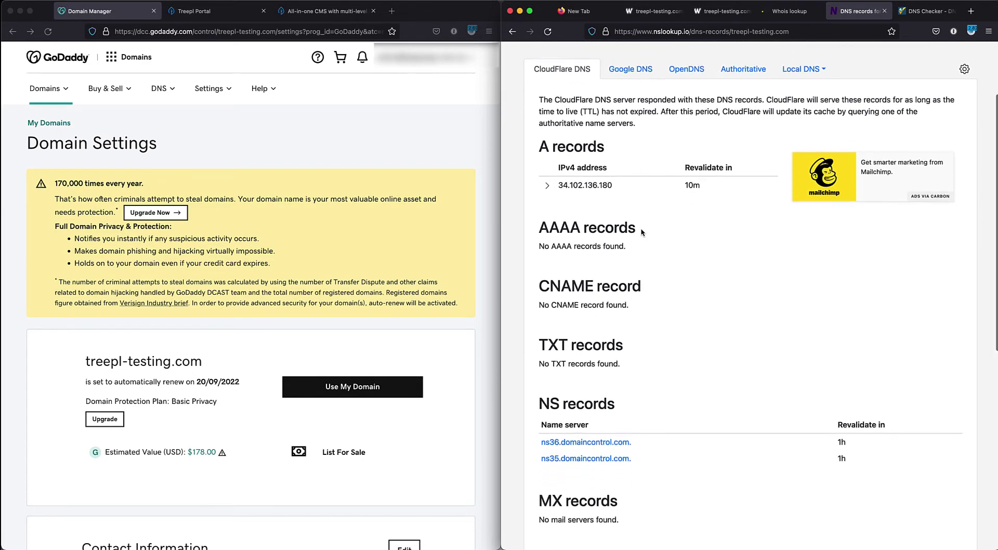
drag(539, 329, 603, 331)
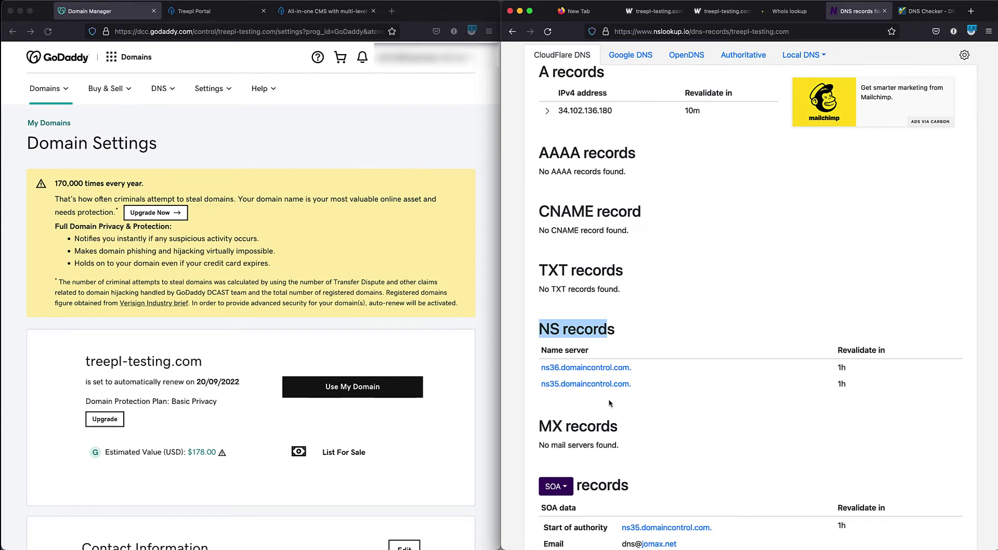
- Open the DNS zone management for treepl-testing.com in GoDaddy and view its records
click(307, 147)
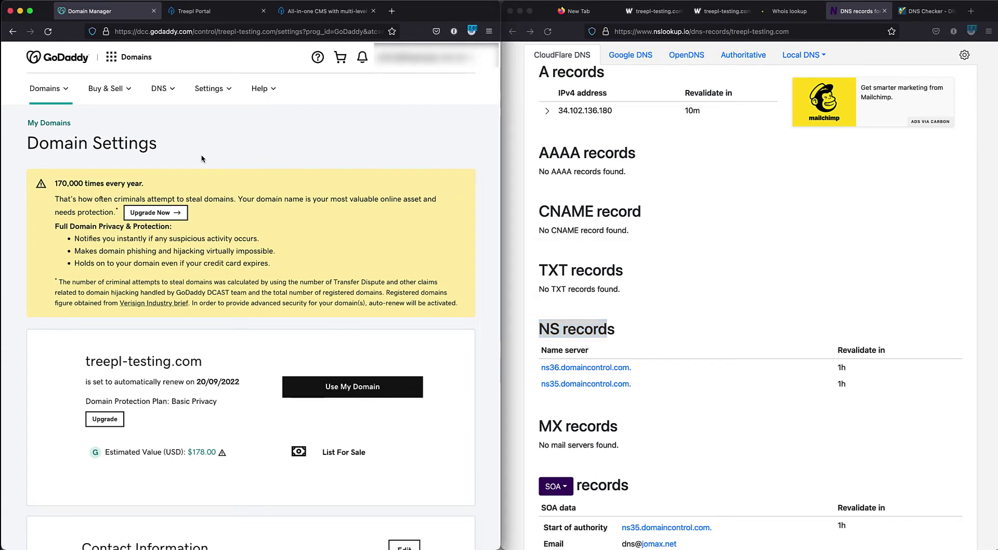
click(162, 90)
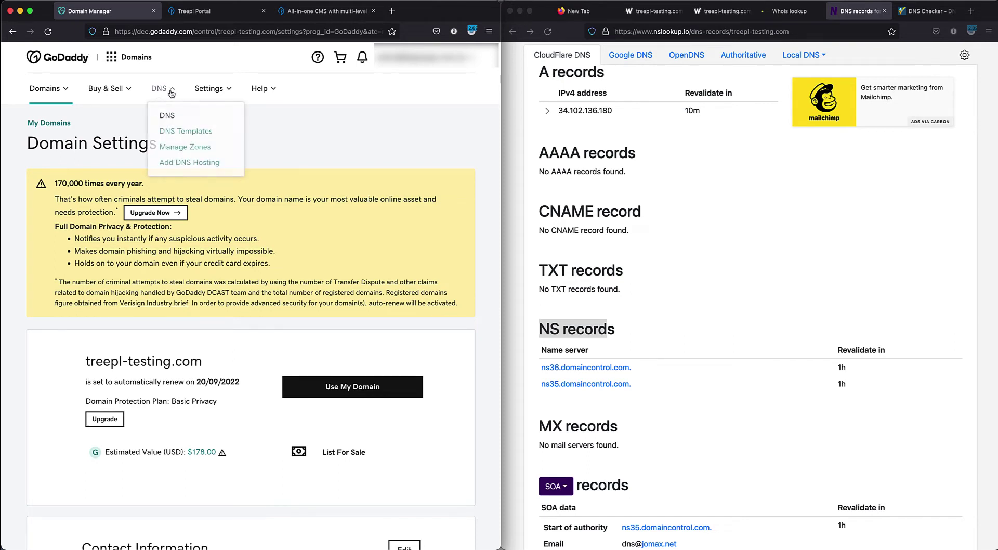
click(198, 150)
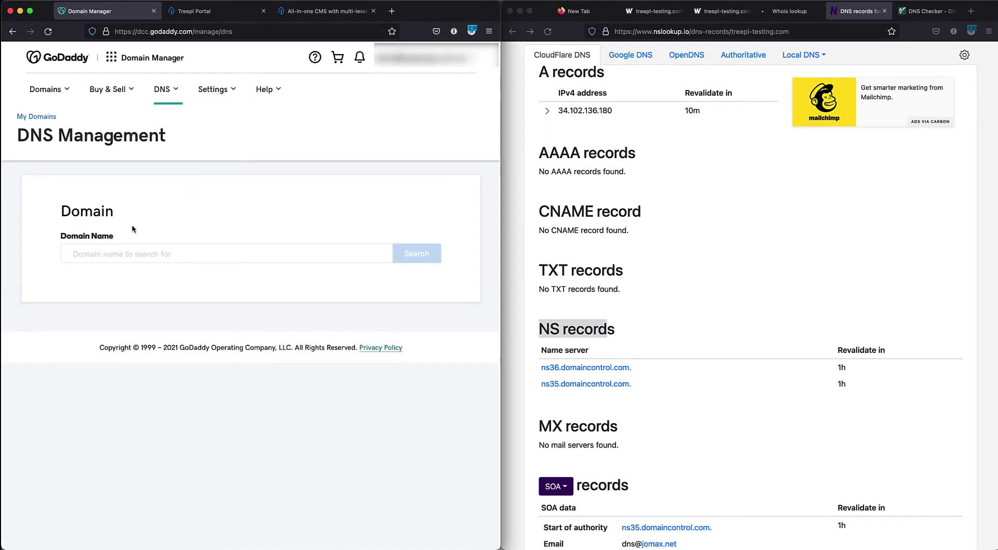
click(100, 255)
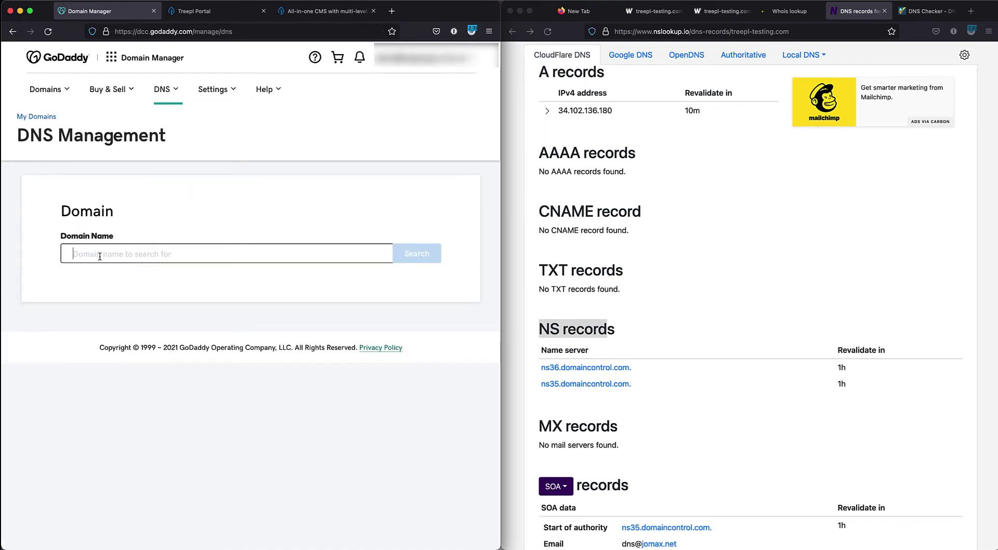
text(treepl-testing.com)
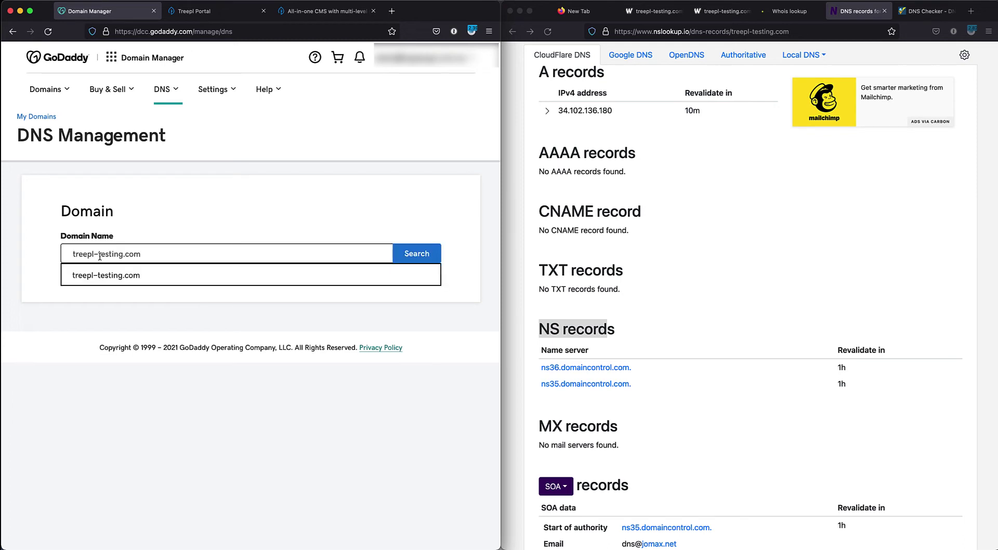
click(420, 254)
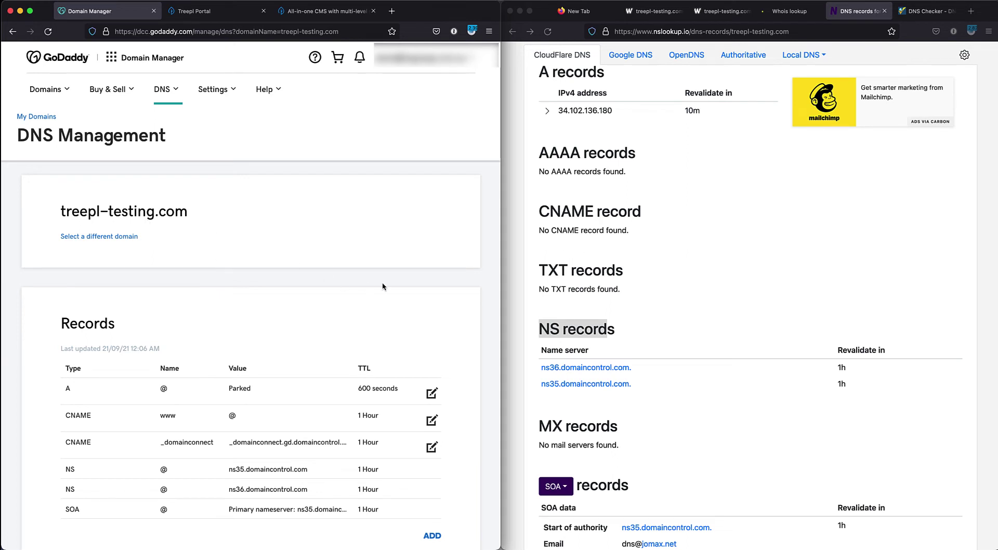
scroll(382, 282, down, 5)
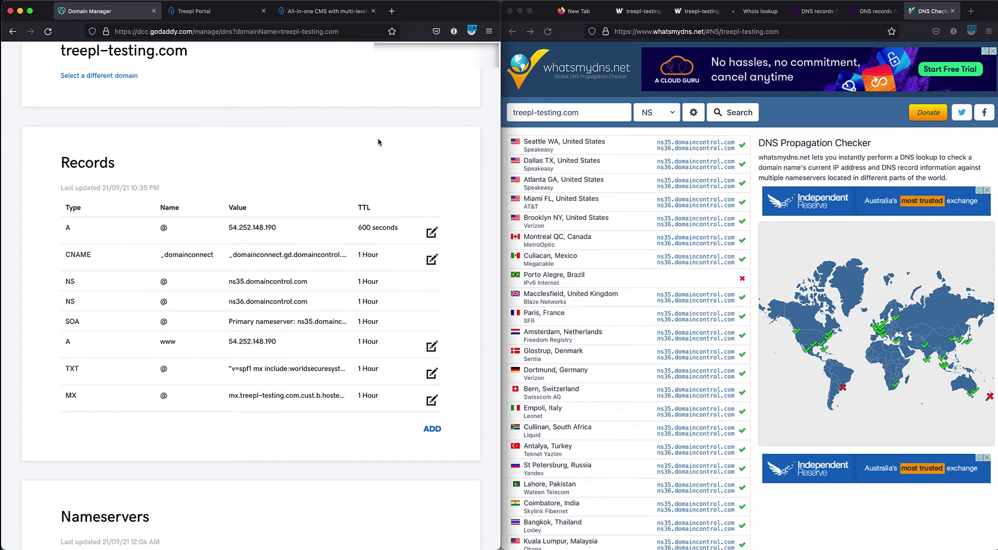
- Switch to the Treepl Portal, start activating Blank Site Demo 01 on the Pro Plan Monthly, and approve the payment through PayPal
click(199, 15)
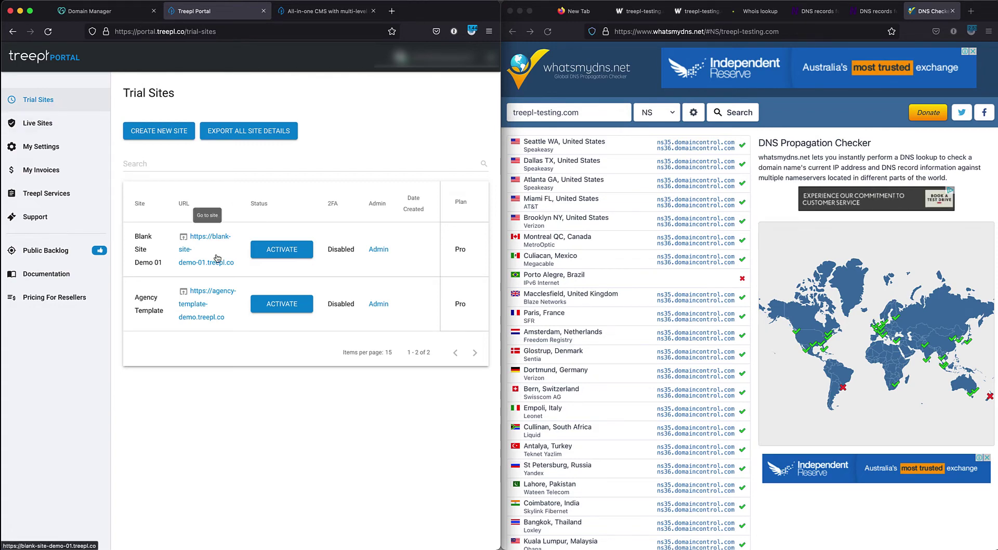
click(282, 254)
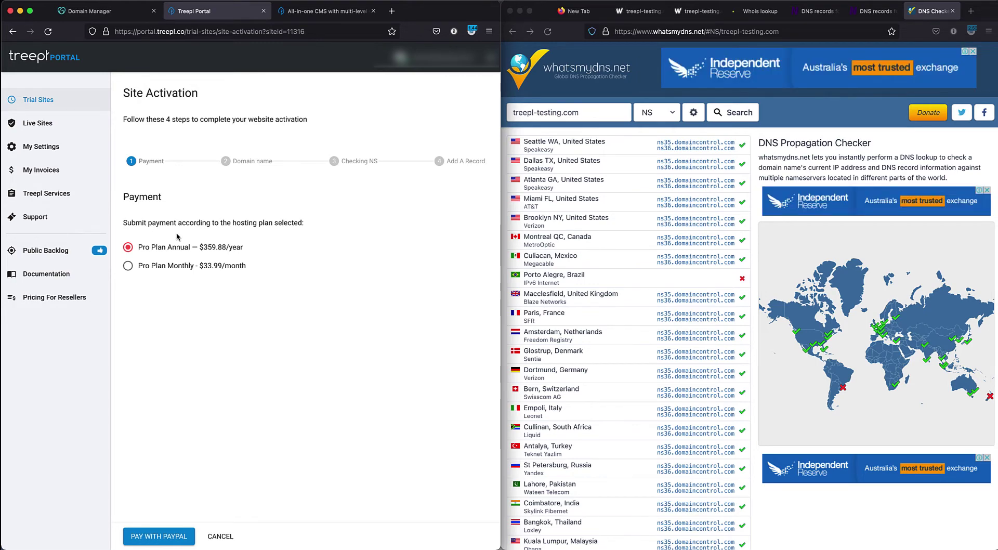
click(169, 269)
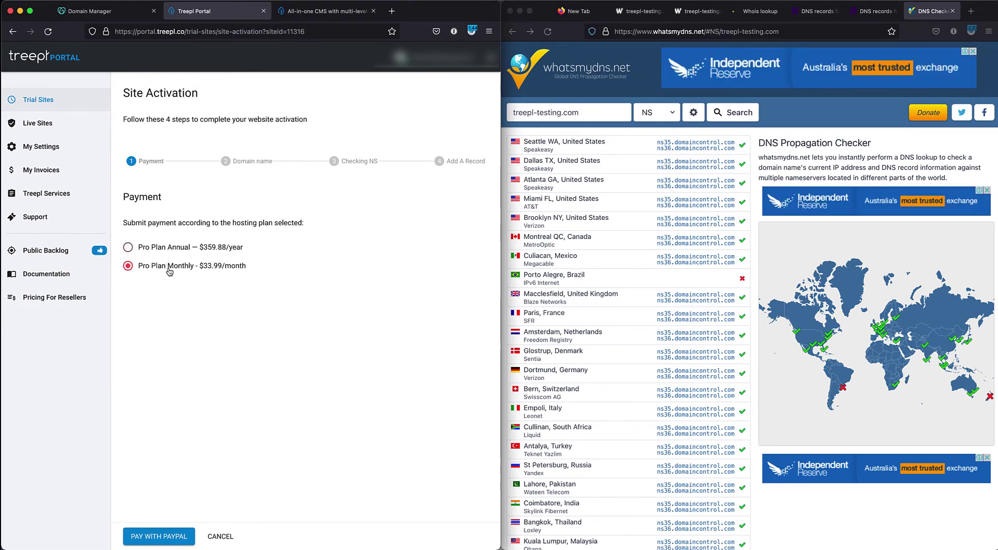
click(177, 540)
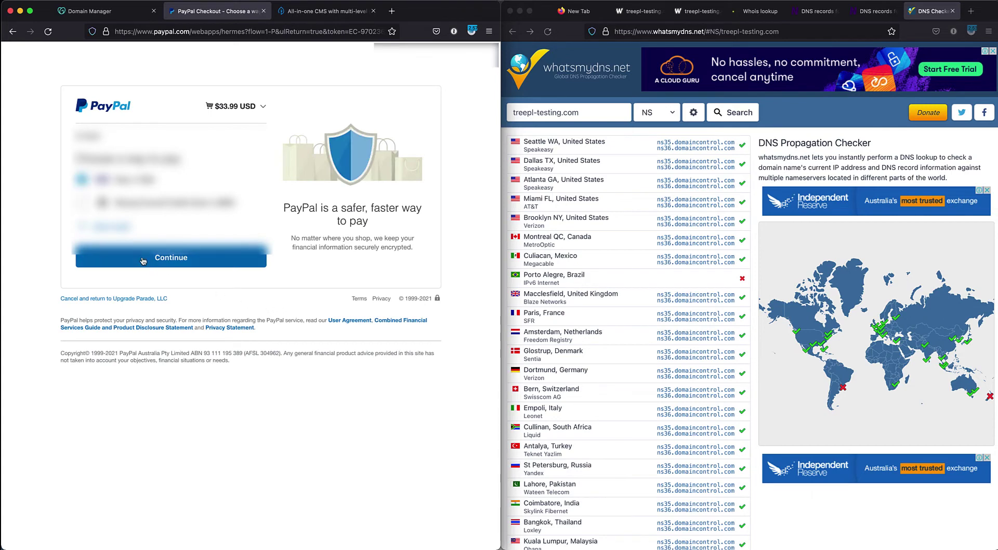
click(143, 260)
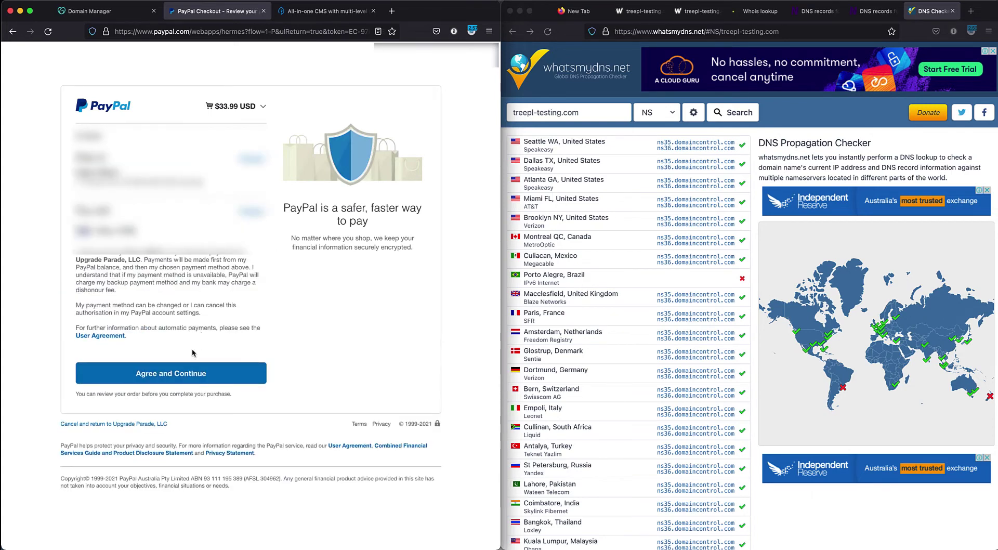
click(170, 378)
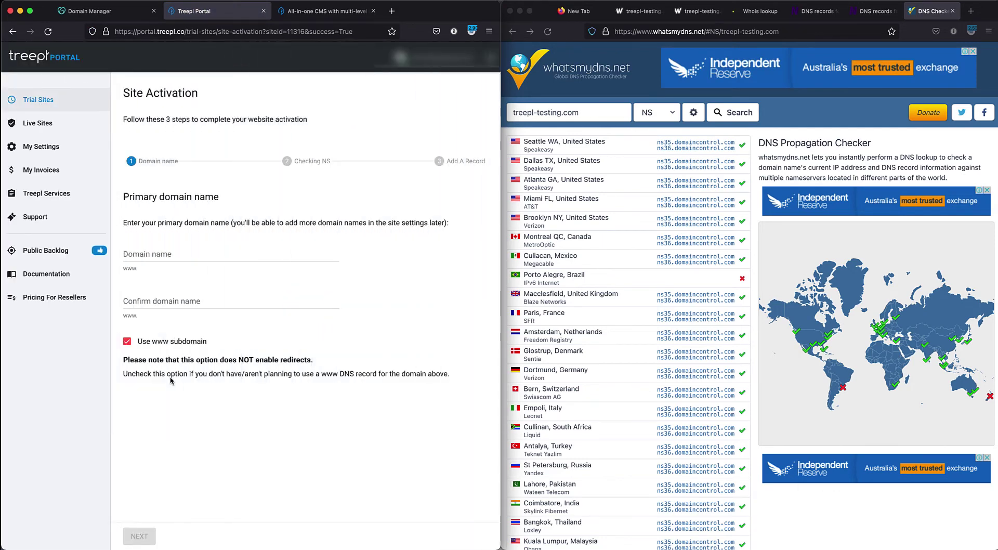
- Enter treepl-testing.com as the site's primary domain name and confirm it
click(150, 255)
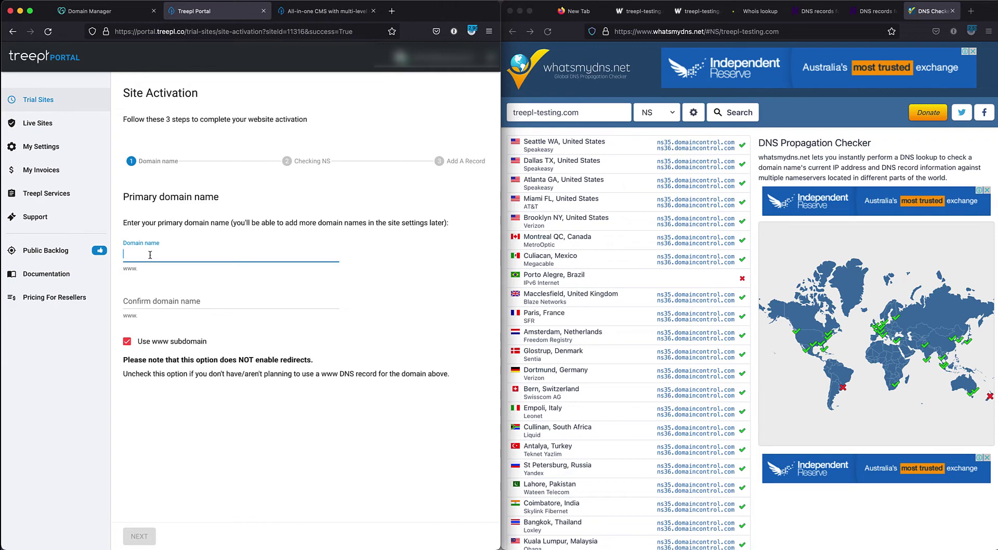
text(treepl-testing)
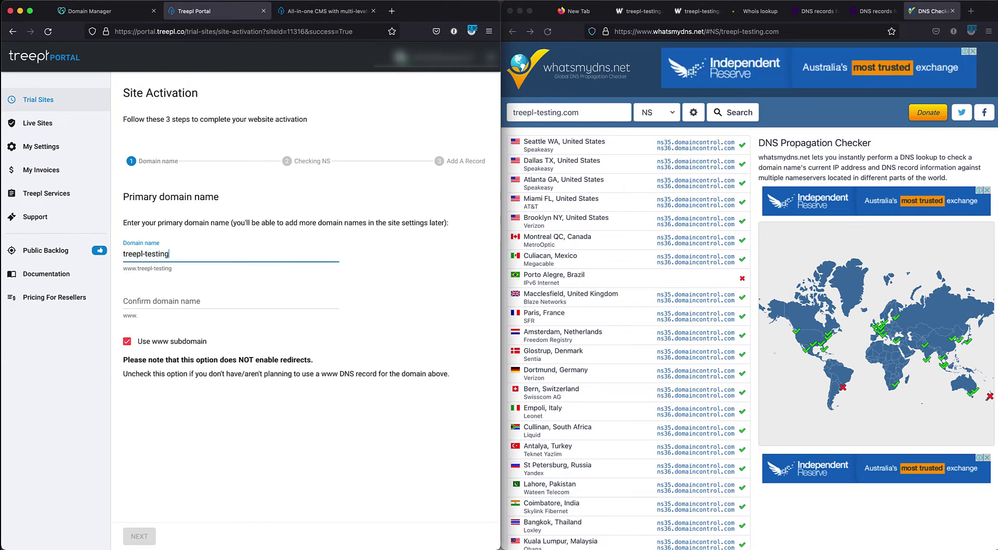
text(.com)
click(154, 302)
text(tre)
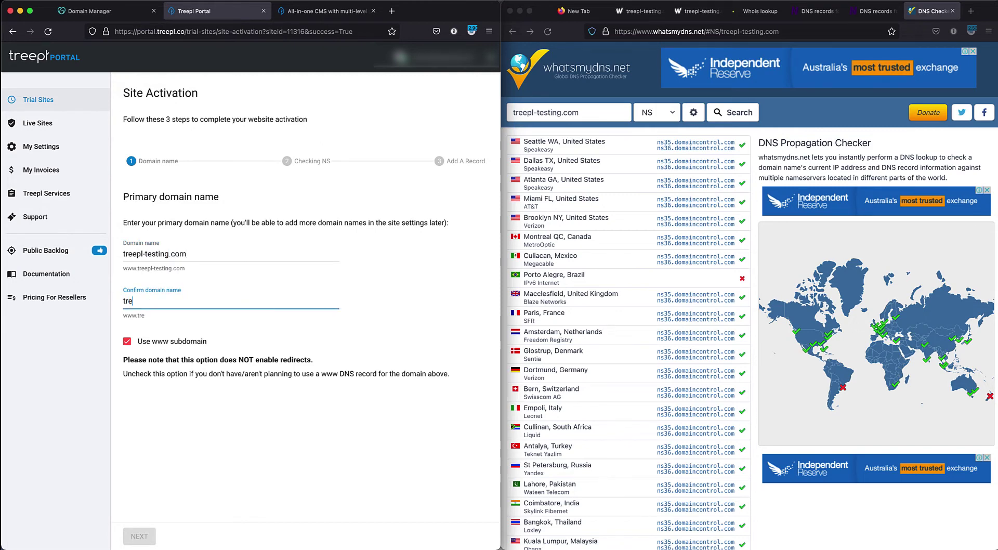
text(epl-testing.com)
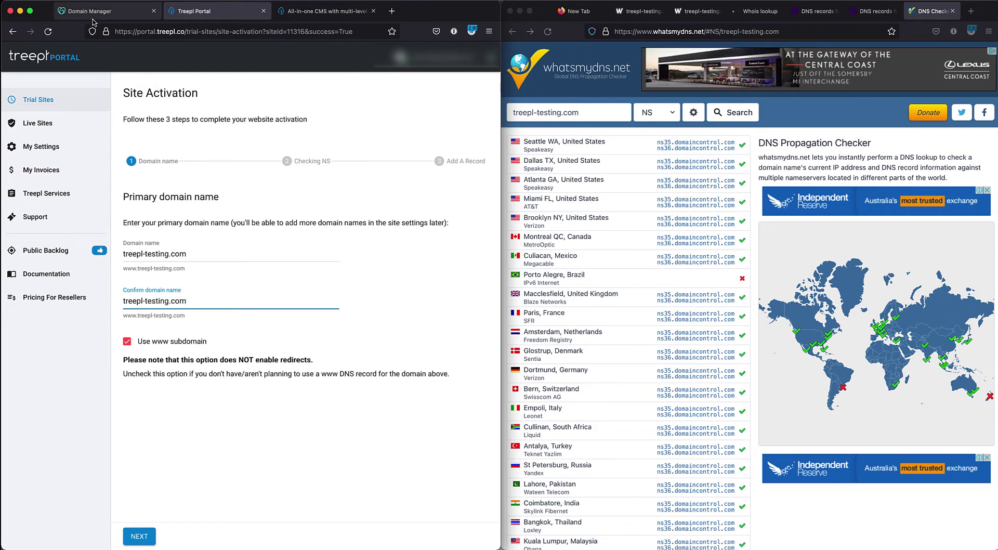
- Move the GoDaddy domain page into the other browser window and highlight the www A record
drag(95, 23, 621, 12)
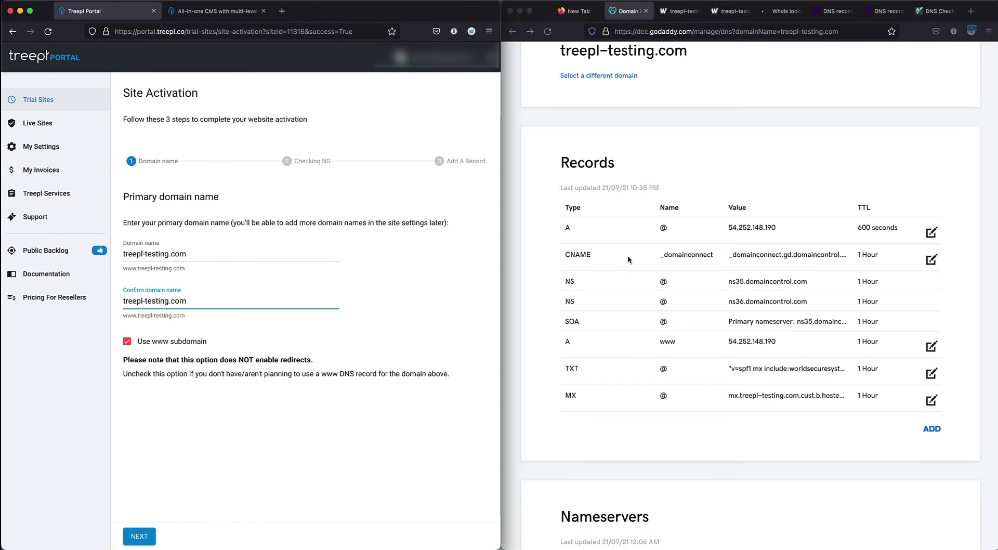
click(604, 345)
drag(564, 340, 786, 345)
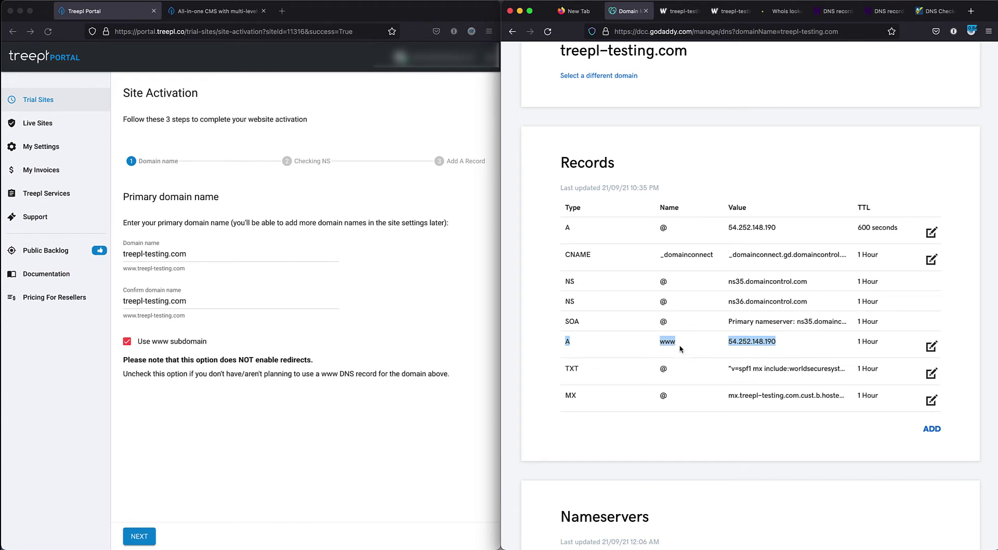
- Toggle the www subdomain option off and back on, and submit the primary domain name for activation
click(198, 303)
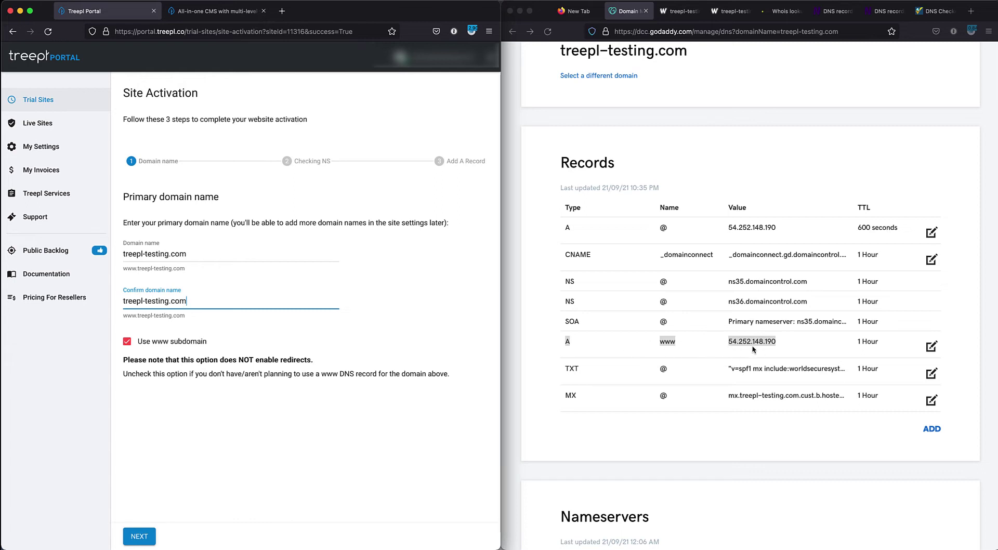
click(155, 346)
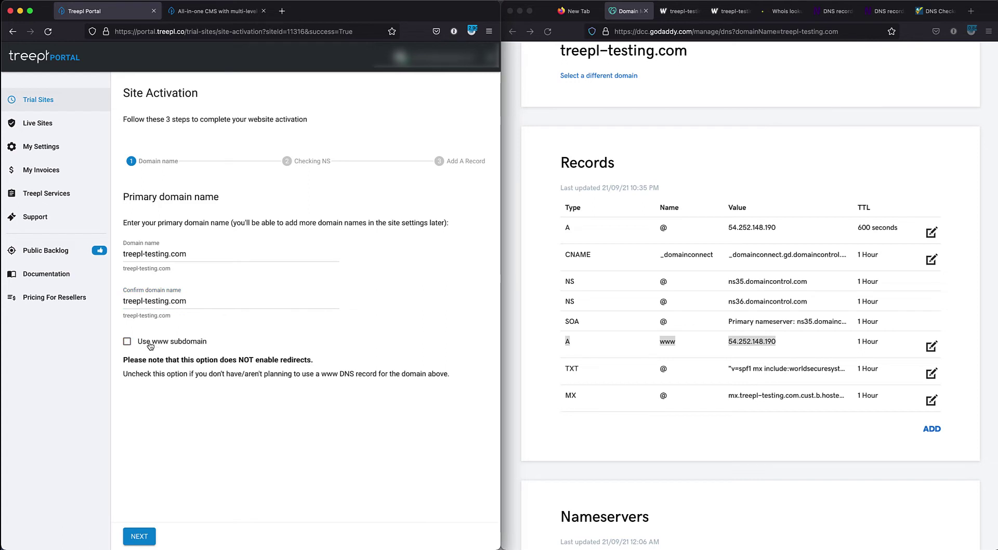
click(155, 346)
click(139, 536)
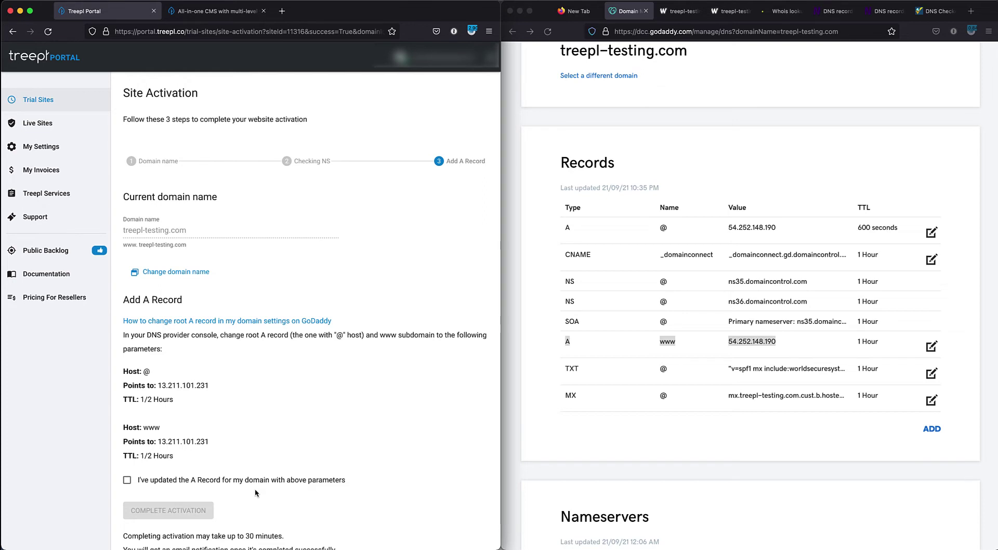
- Examine the required A record hosts in the Treepl activation instructions and the values of the matching @ and www records in GoDaddy
scroll(250, 410, down, 2)
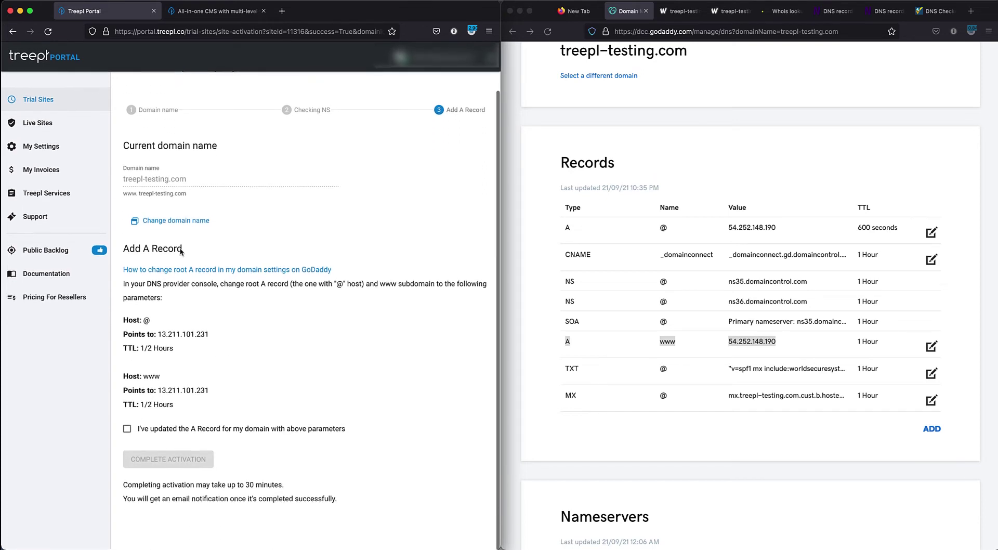
drag(123, 250, 210, 257)
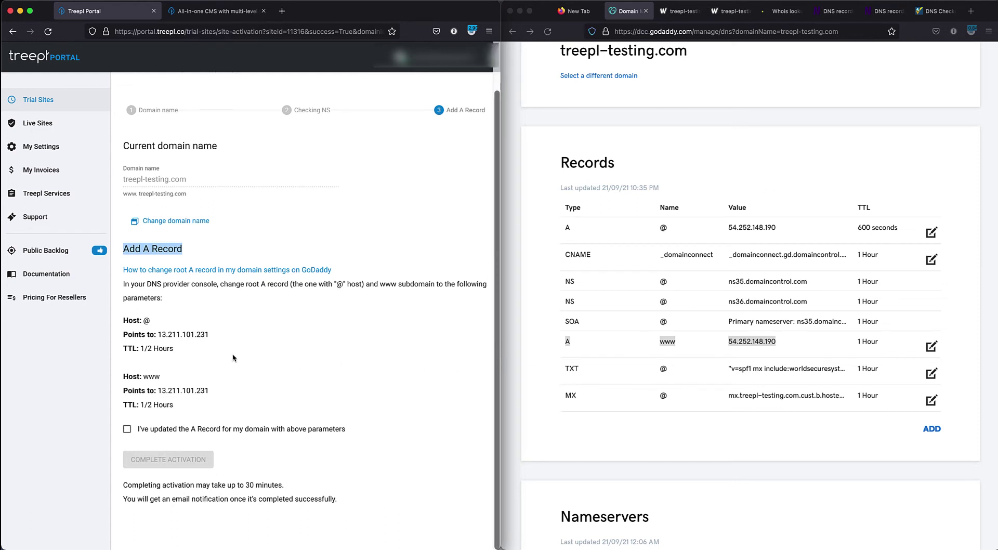
click(160, 324)
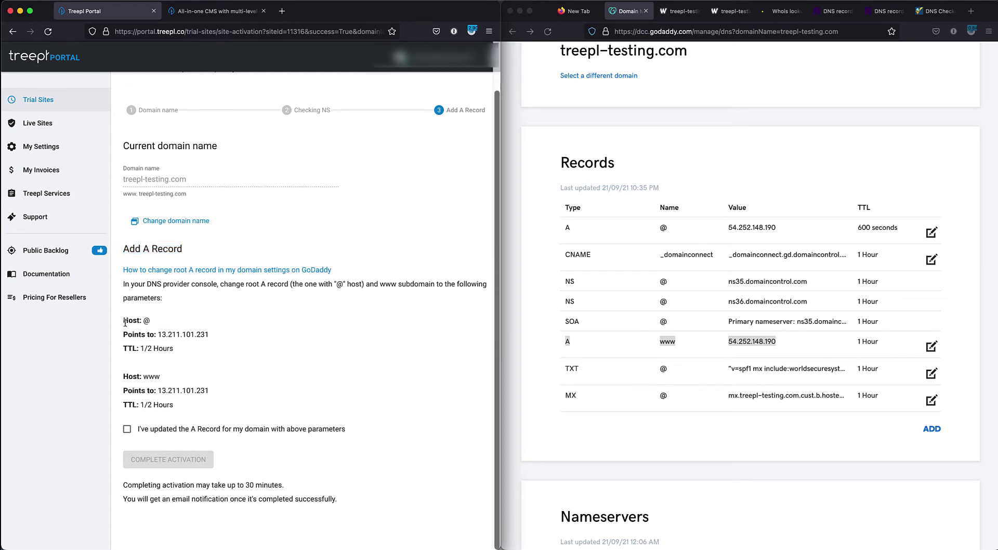
drag(123, 319, 143, 323)
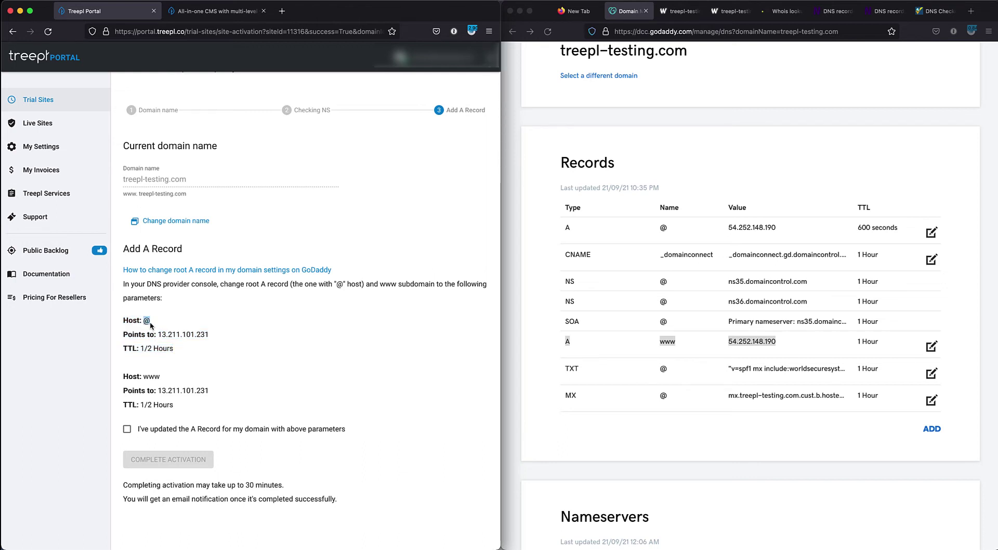
drag(162, 378, 144, 377)
click(769, 227)
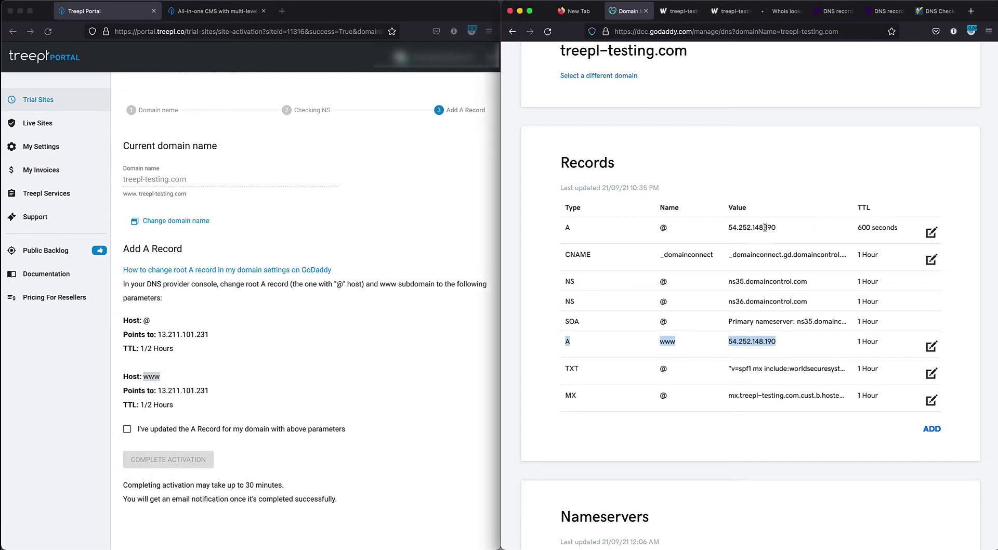
drag(728, 227, 776, 228)
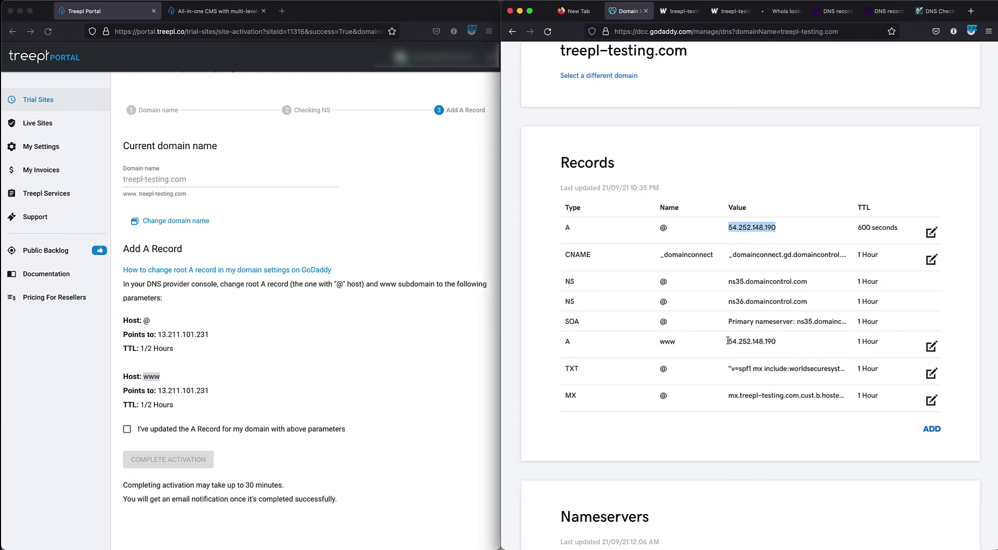
drag(728, 341, 776, 341)
- Copy the IP address from the Treepl instructions, point the @ A record in GoDaddy to 13.211.101.231, and save it
click(209, 338)
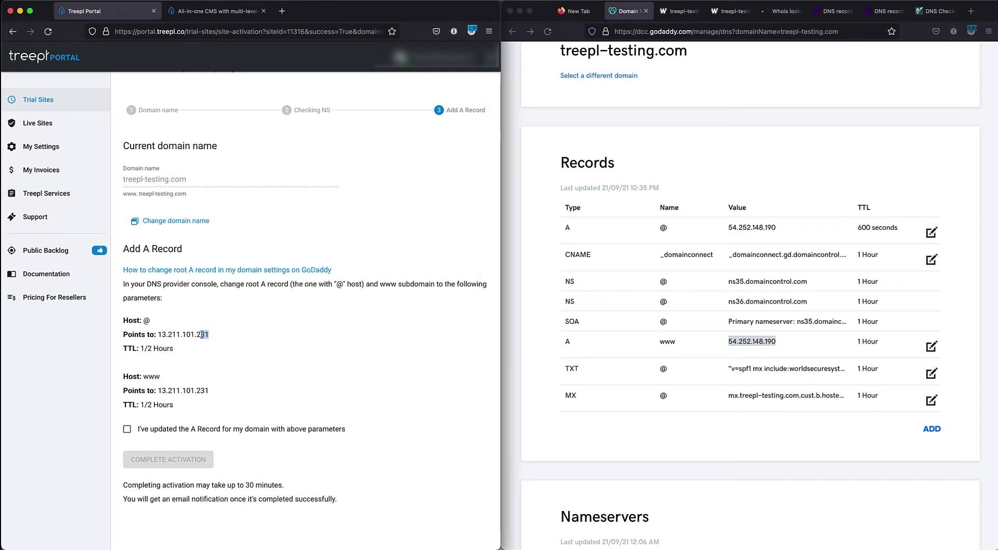
drag(209, 334, 157, 335)
key(super+c)
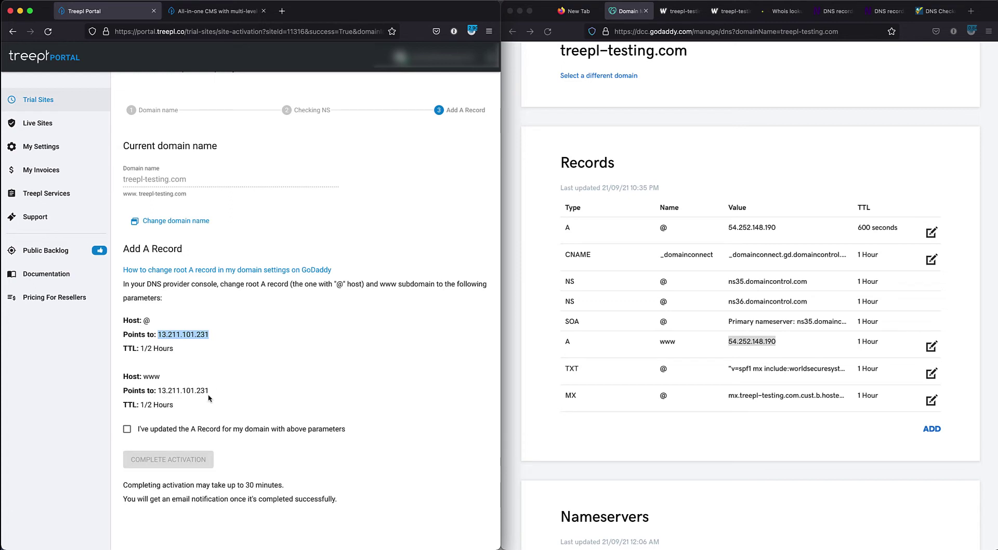
click(763, 174)
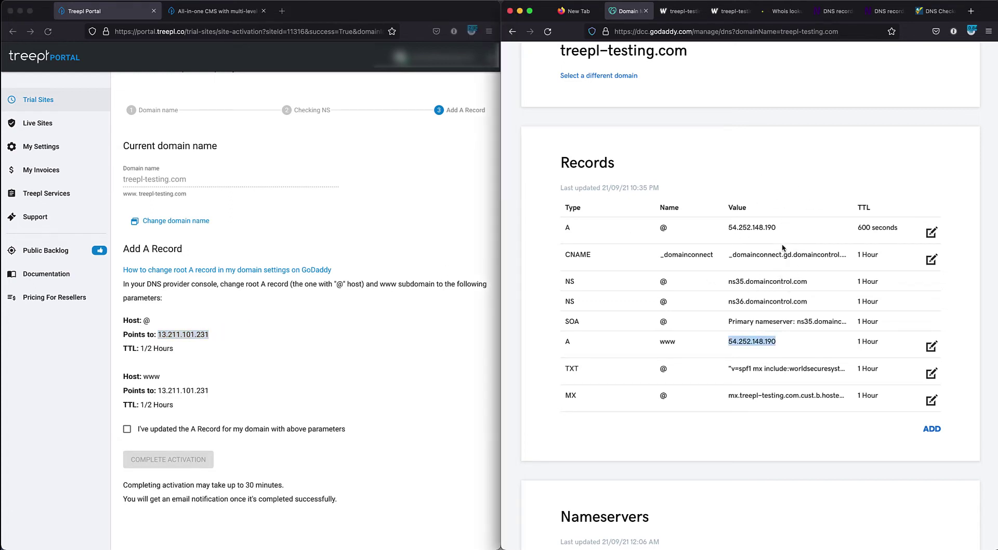
scroll(781, 243, up, 1)
click(931, 258)
drag(774, 304, 693, 305)
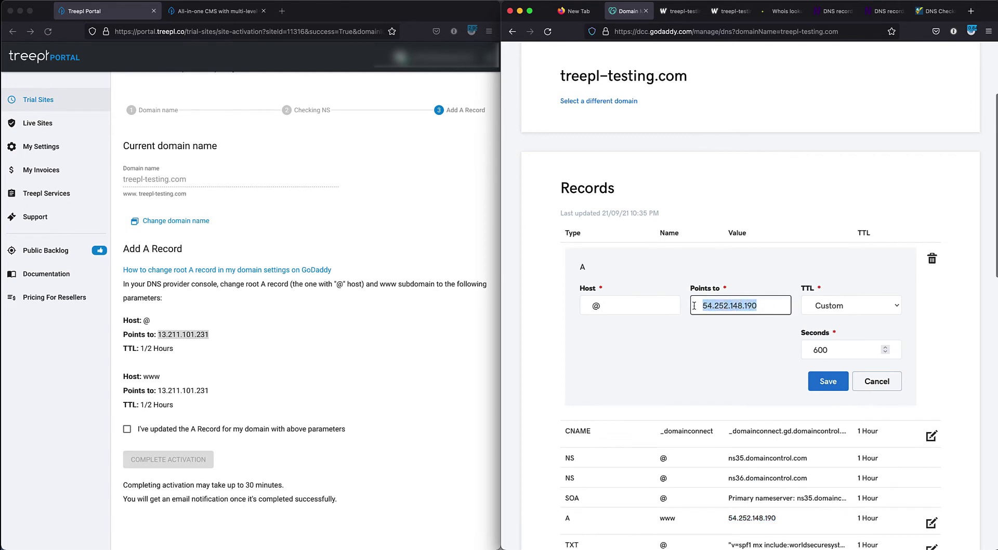
key(super+v)
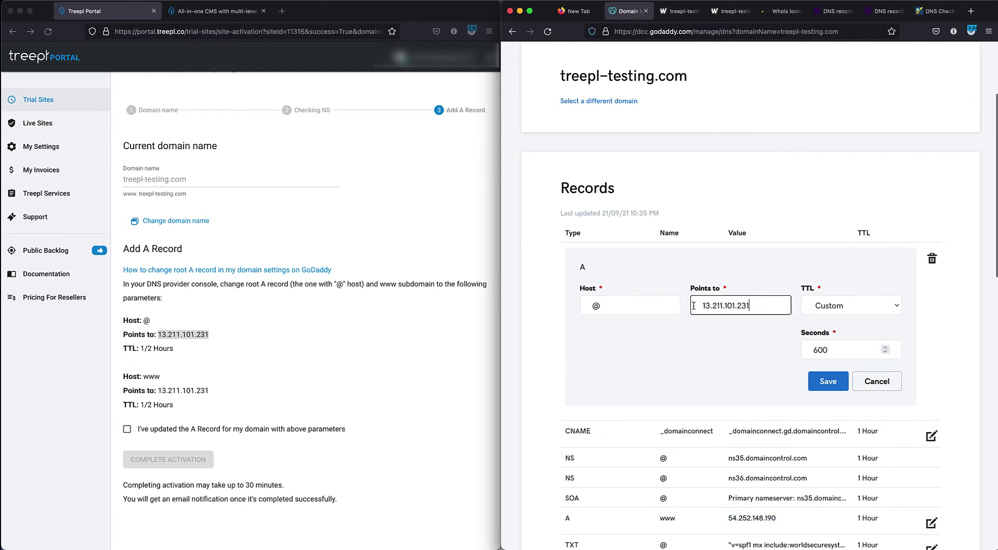
click(825, 387)
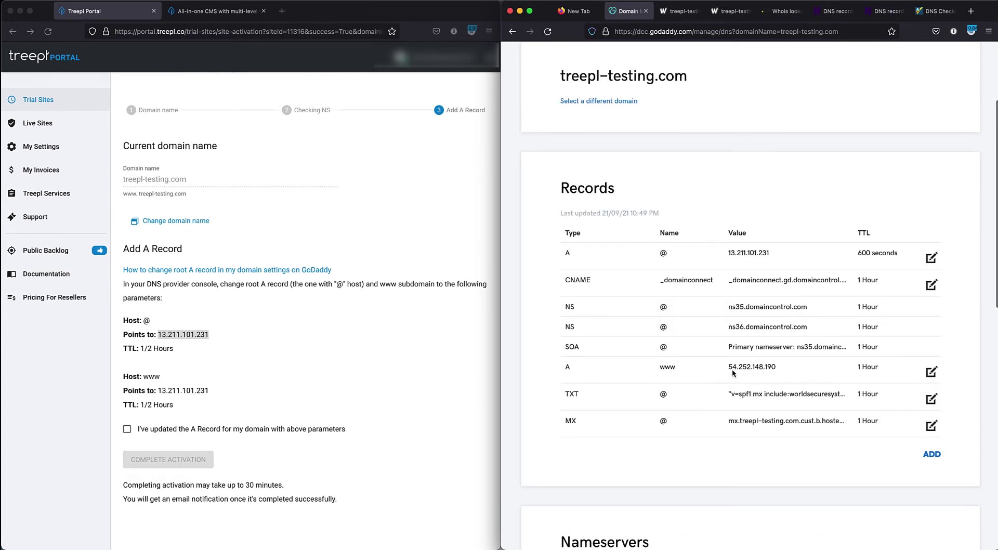
- Point the www A record in GoDaddy to 13.211.101.231 and save it
click(930, 372)
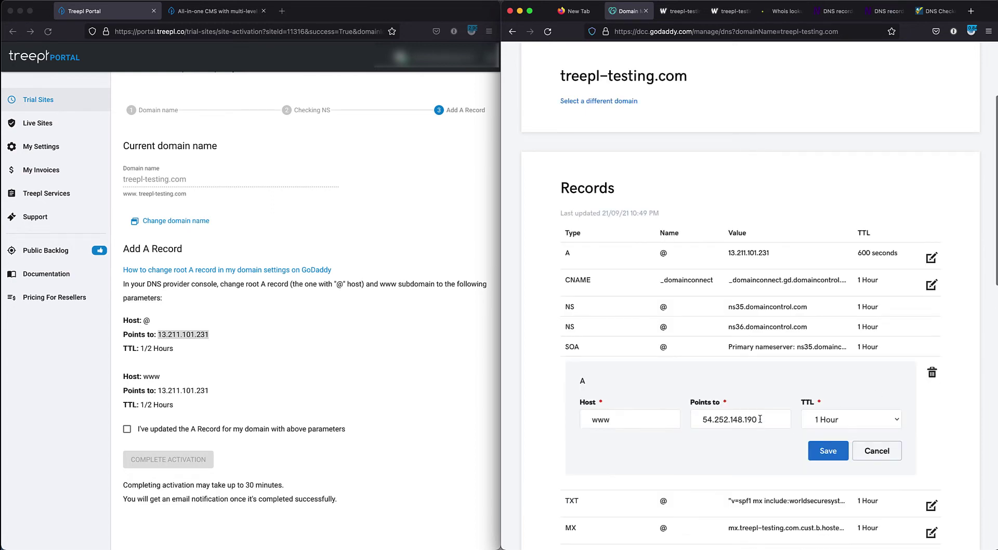
drag(759, 420, 697, 422)
key(super+v)
click(827, 453)
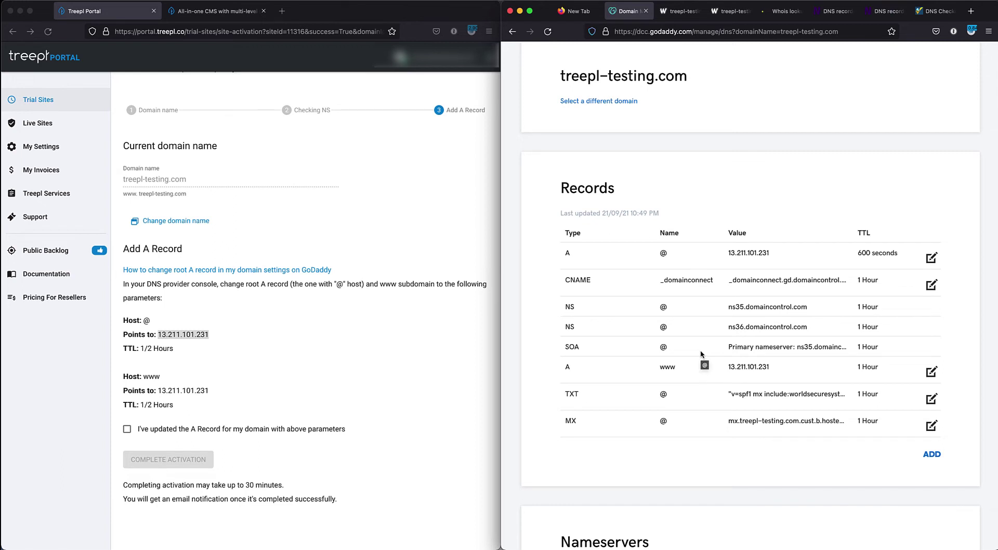
- Confirm in the Treepl Portal that the domain's A records have been updated and complete the site activation
click(202, 416)
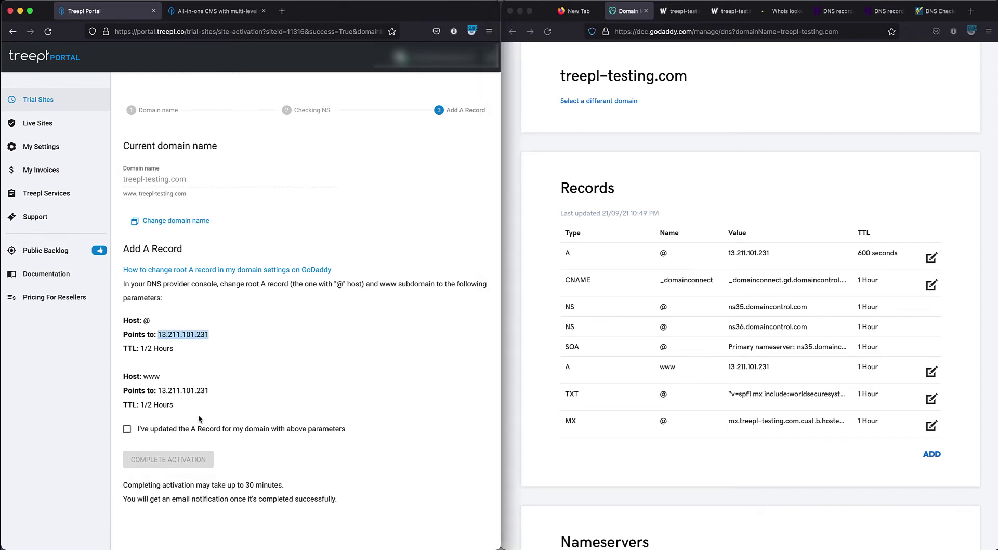
click(148, 435)
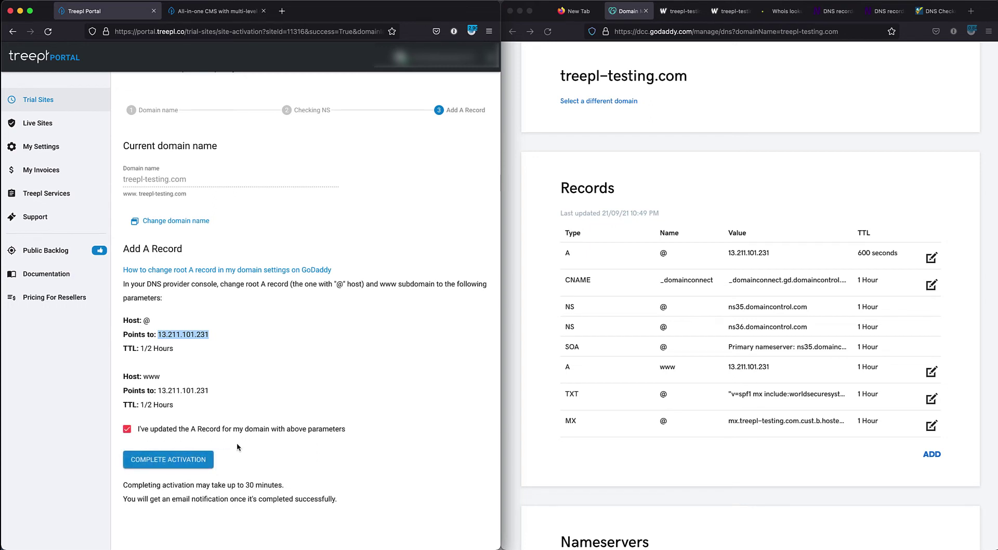
click(179, 464)
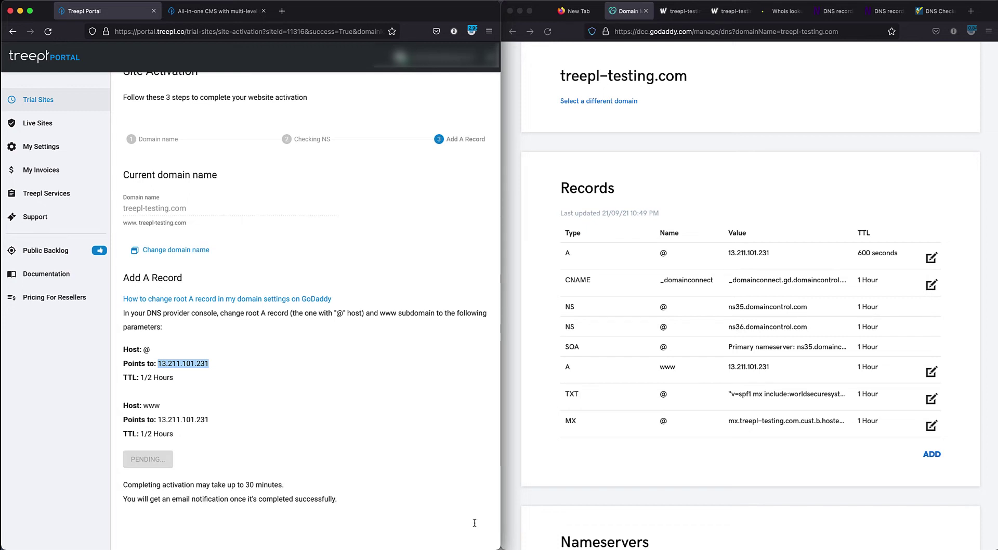
- Highlight the note on activation time and the message about the site's live status
drag(285, 488, 174, 486)
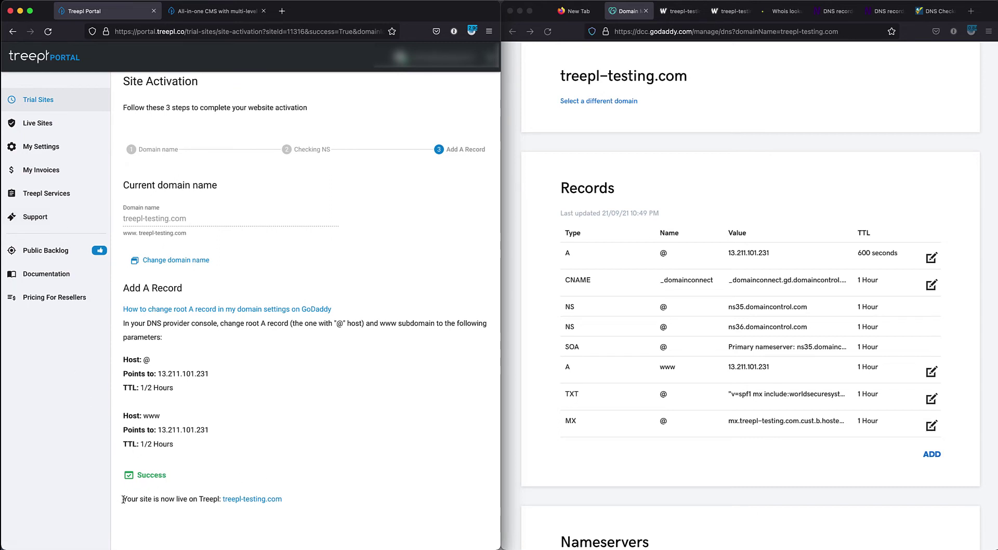
drag(123, 499, 216, 500)
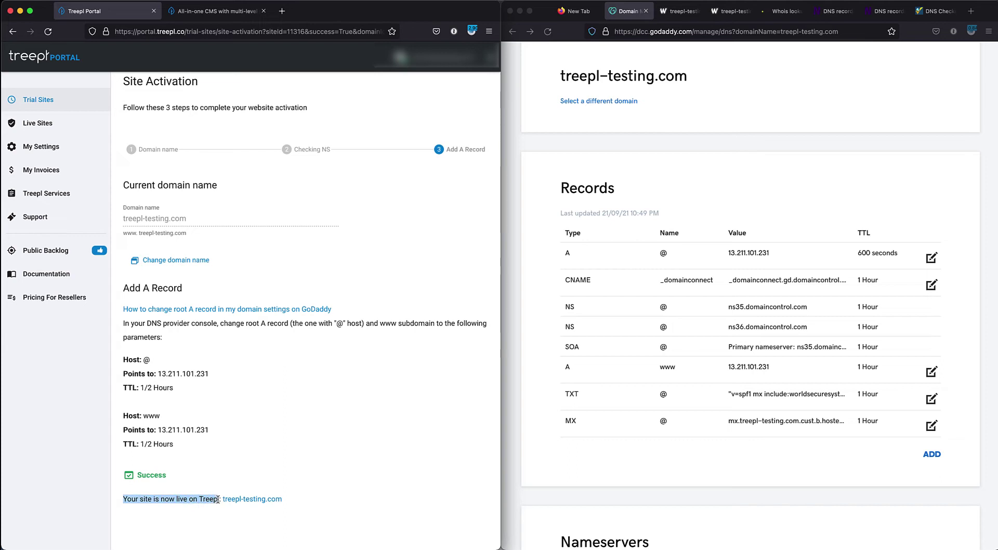
click(276, 475)
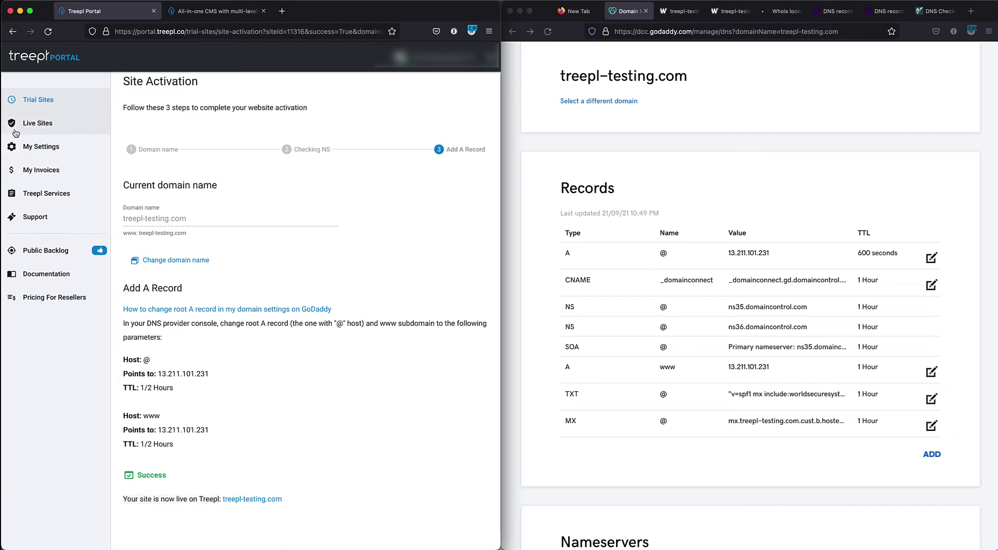
- Open the list of live sites in the Treepl Portal
click(48, 127)
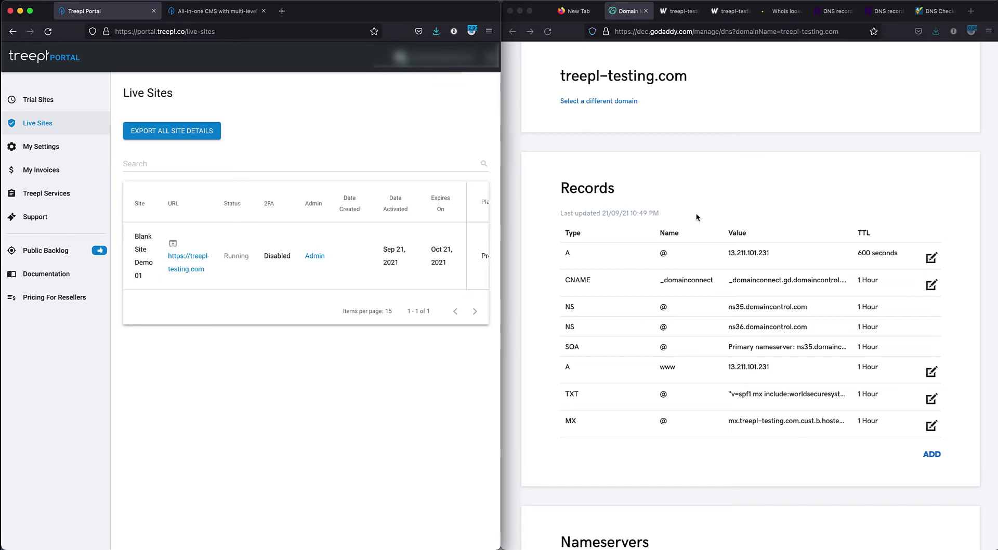
- Open docs.treepl.co in a new tab and go to the SPF Records section of the Trial Site Activation (Going Live) article
click(970, 10)
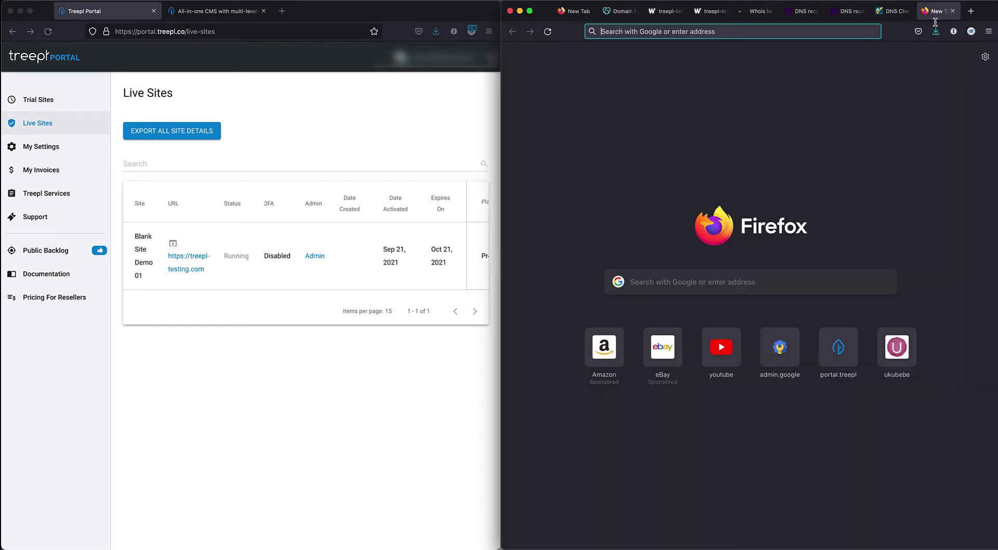
click(786, 32)
click(650, 44)
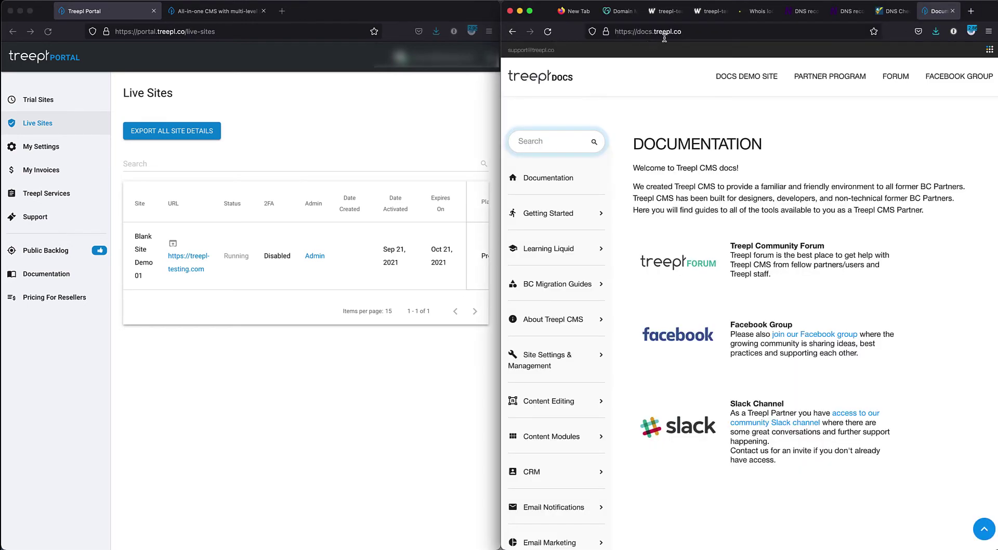
scroll(590, 345, down, 7)
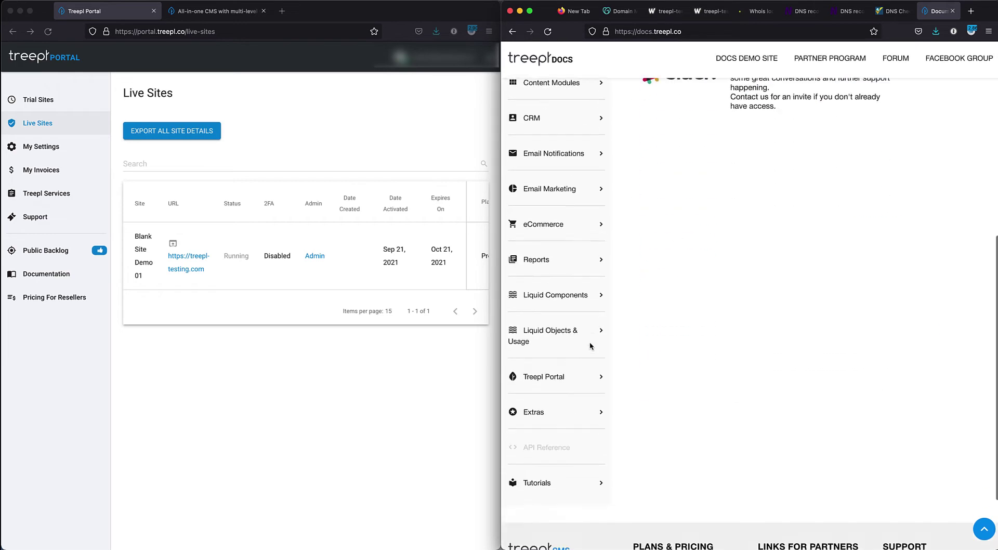
scroll(590, 346, down, 2)
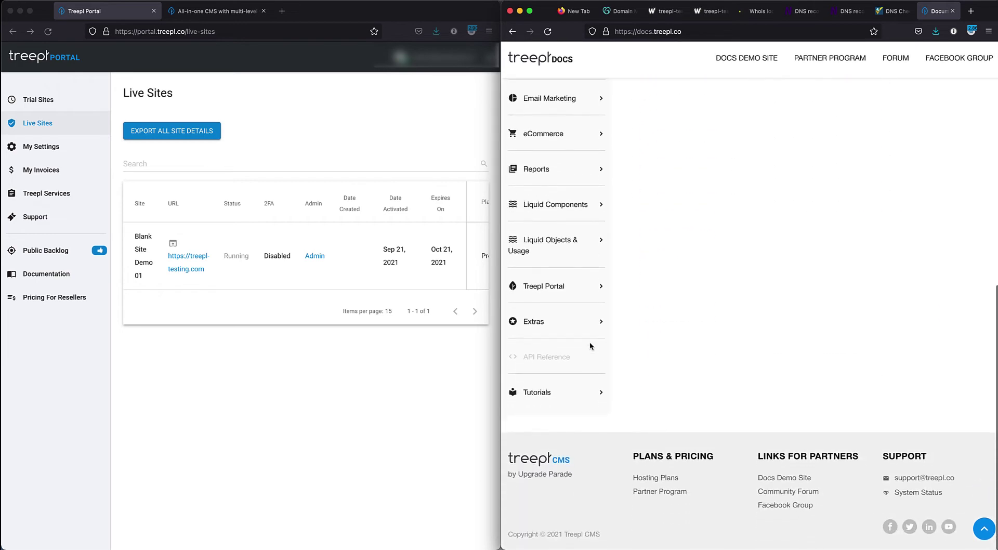
click(554, 287)
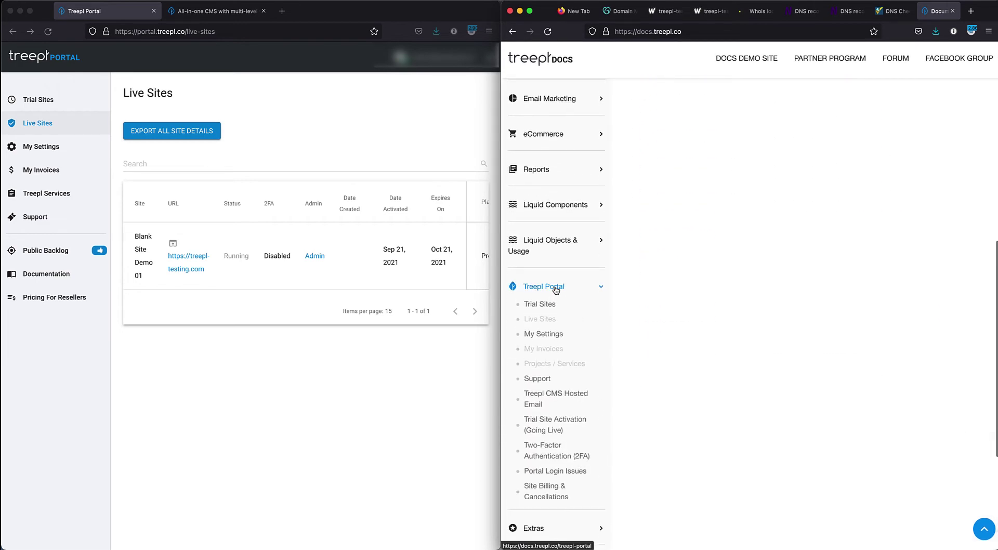
click(564, 425)
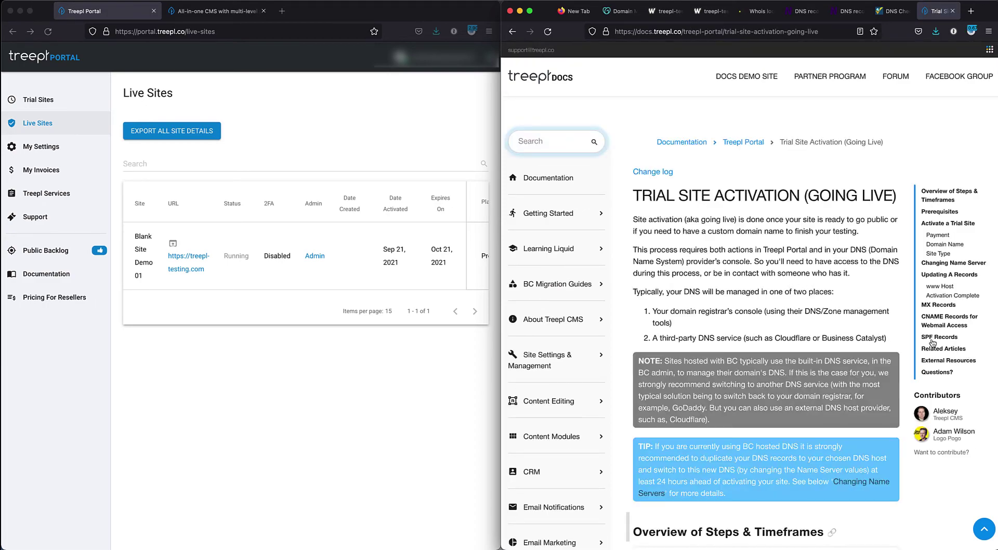
click(935, 337)
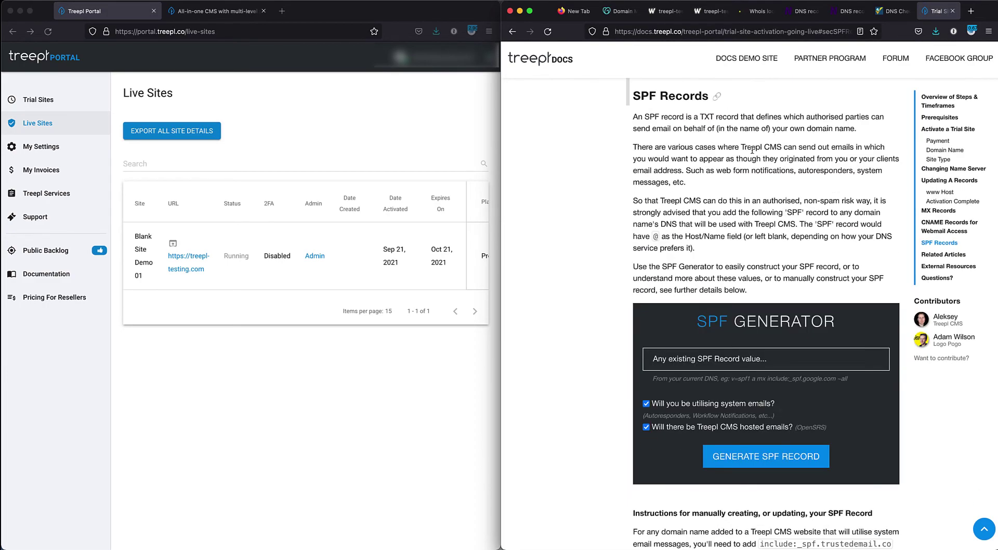
scroll(737, 317, down, 2)
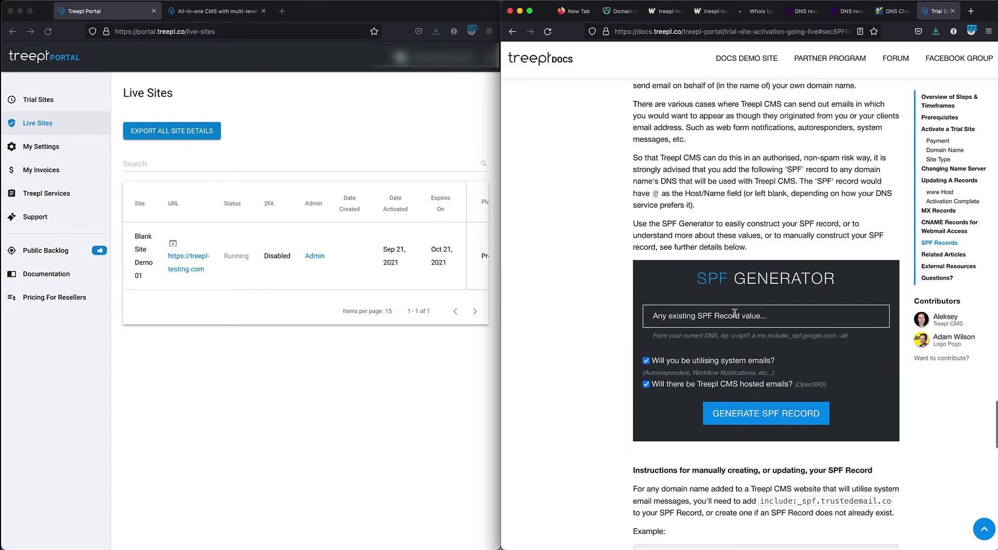
scroll(734, 312, down, 1)
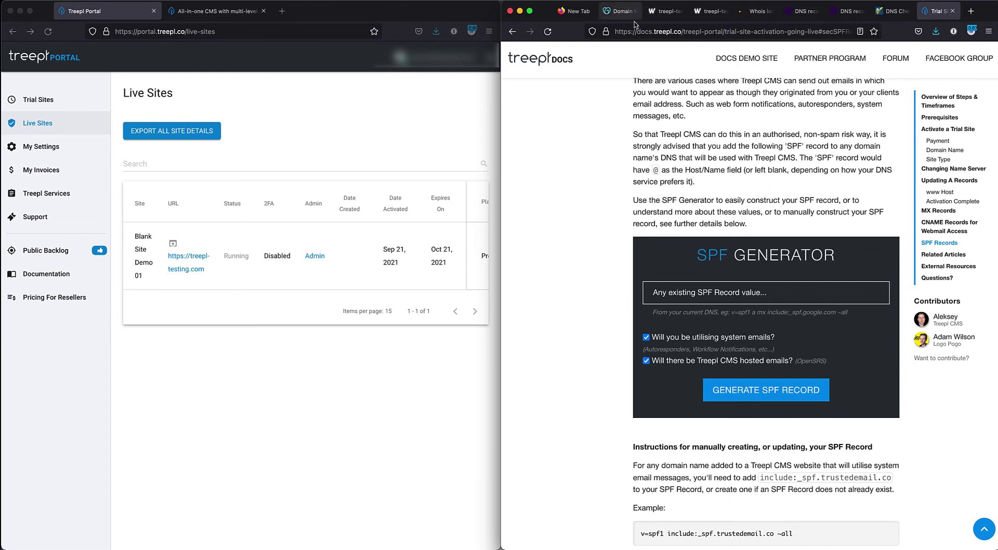
- Copy the @ TXT record's value from GoDaddy without changing the record, and enter it as the existing value in the Treepl SPF Generator
click(621, 11)
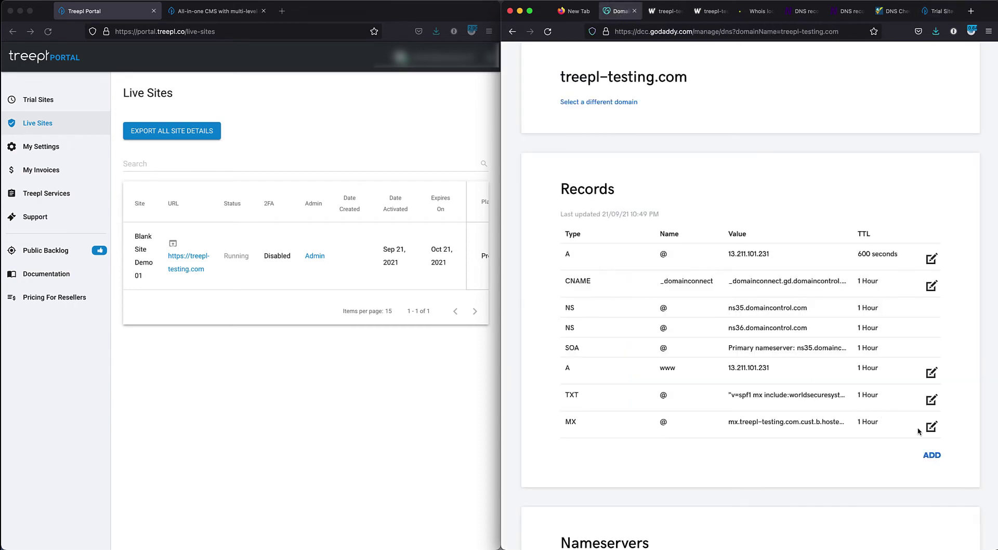
click(928, 401)
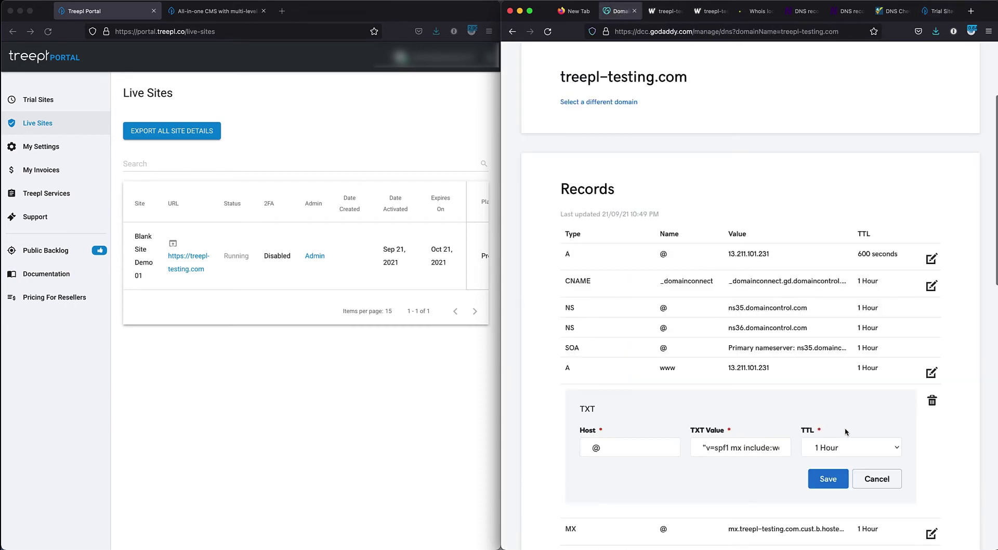
triple_click(755, 448)
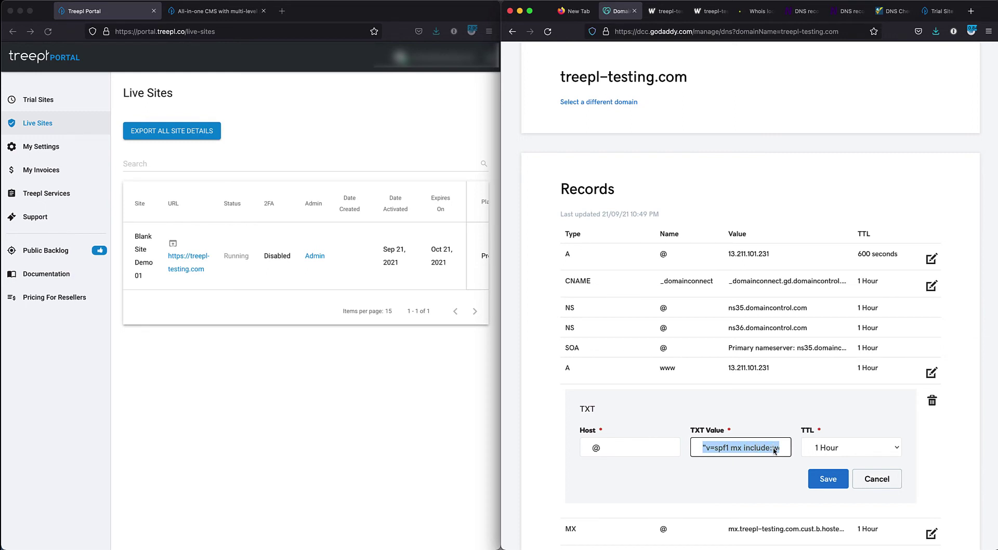
click(876, 479)
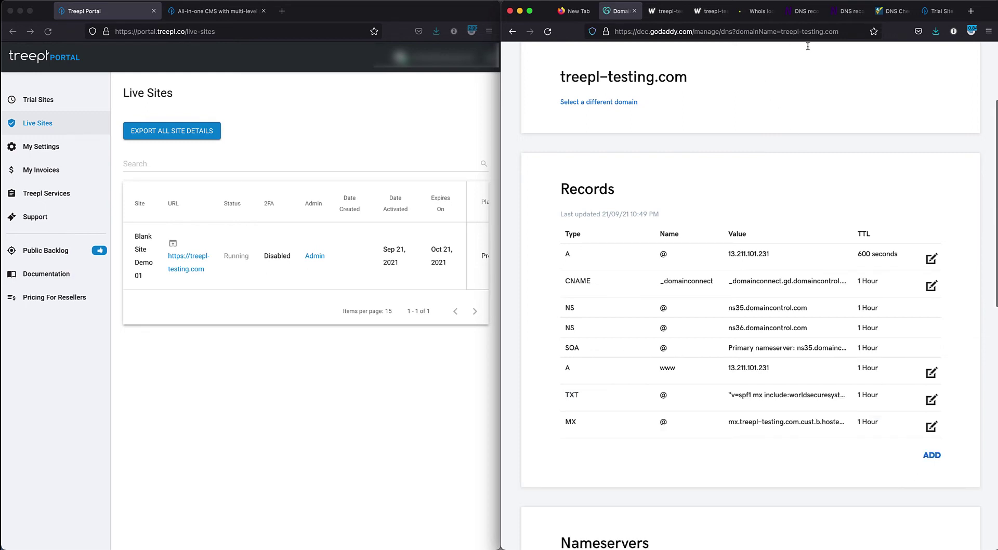
click(935, 11)
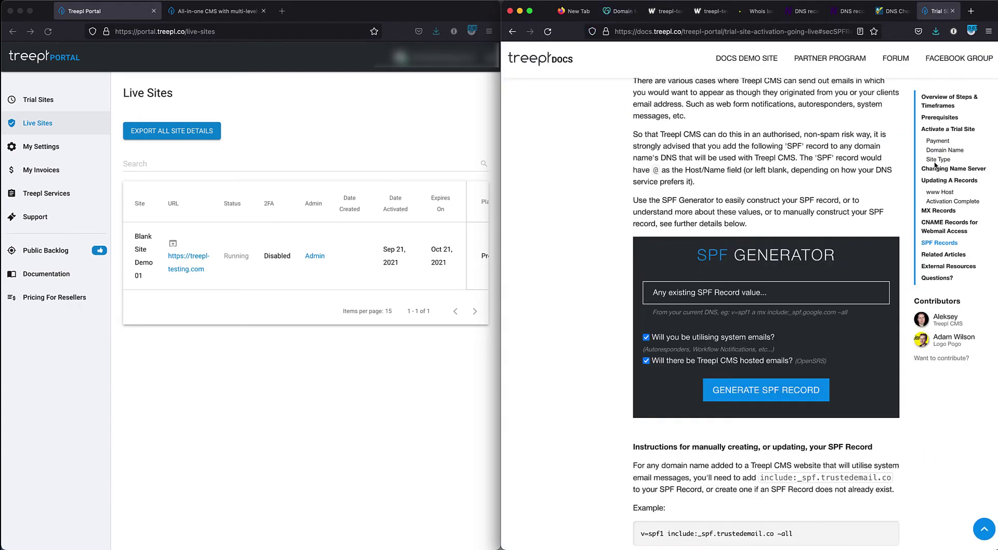
click(687, 295)
text("v=spf1 mx include:worldsecuresystems.com ~all")
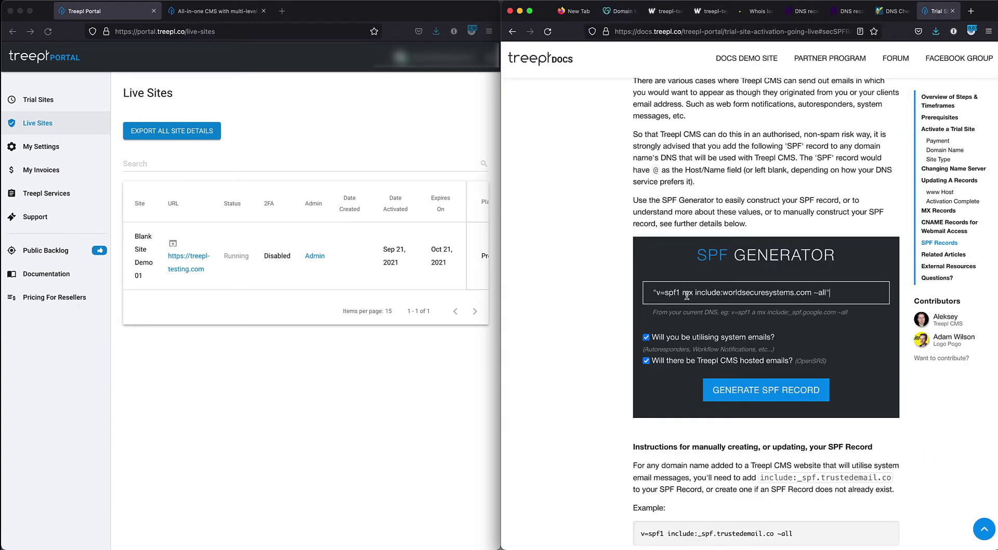
- Remove the quotation marks around the existing SPF value and generate the record with both system emails and Treepl CMS hosted emails included
scroll(686, 295, down, 2)
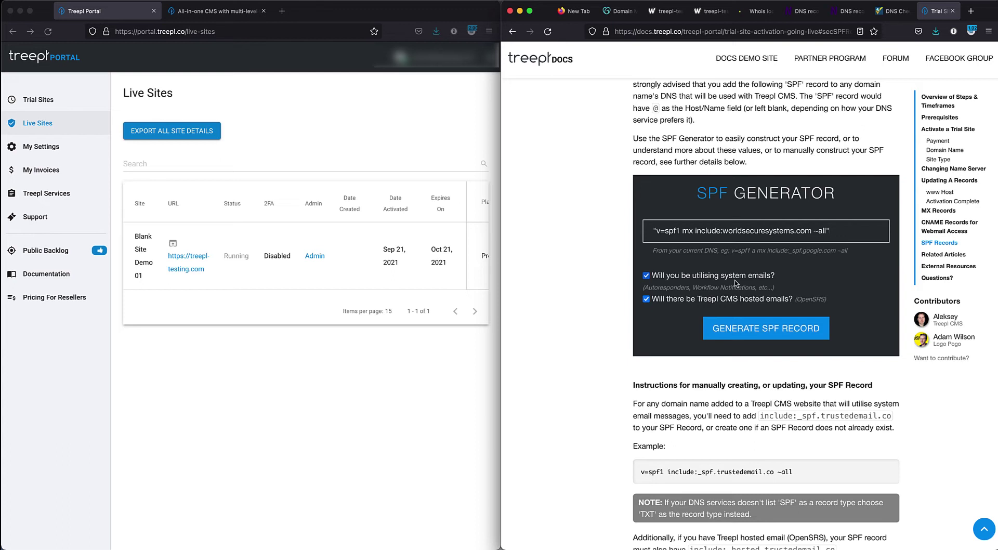
scroll(734, 283, up, 1)
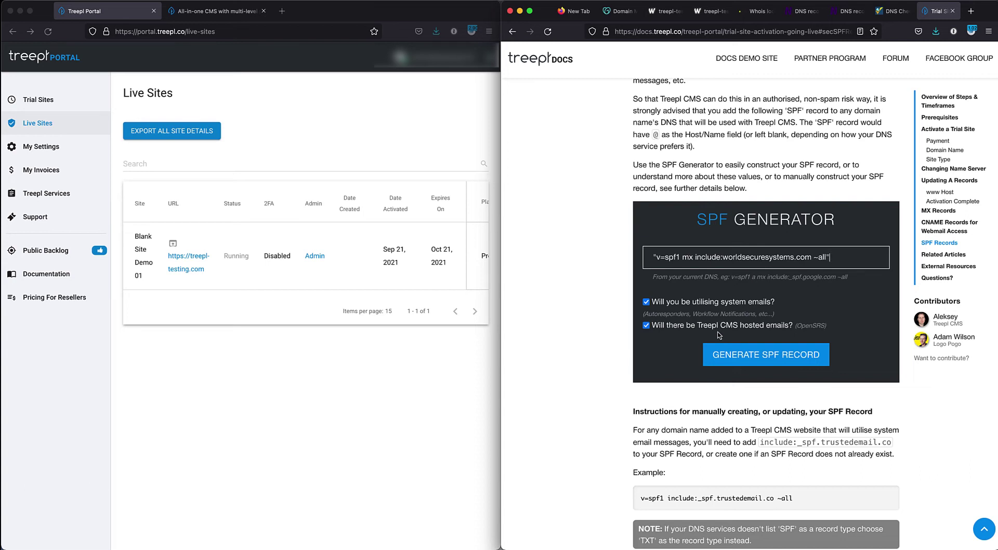
click(666, 331)
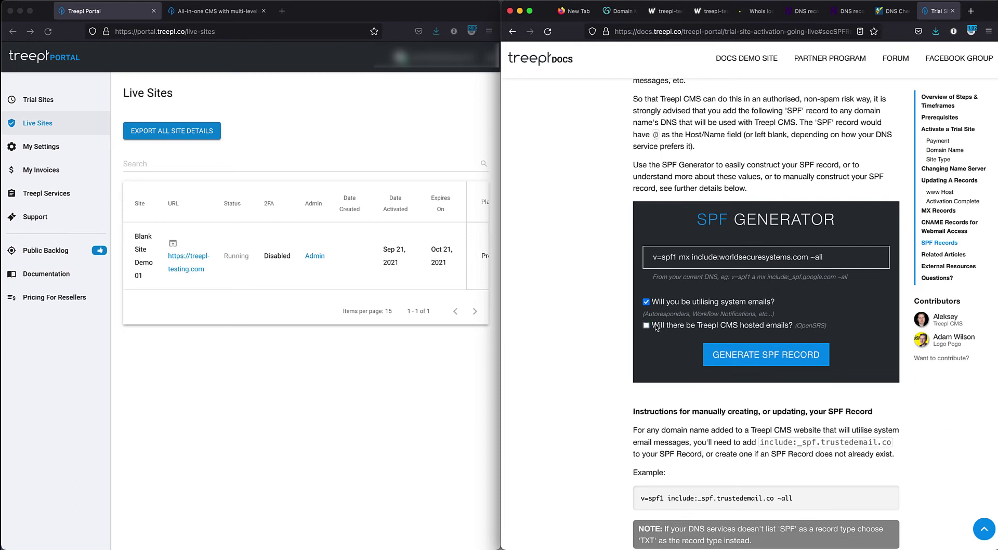
click(658, 330)
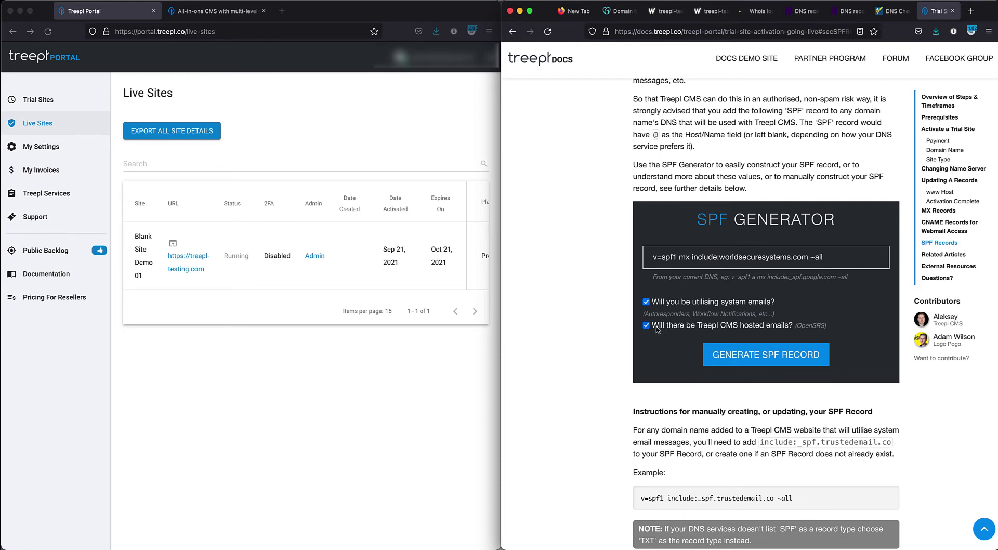
click(771, 357)
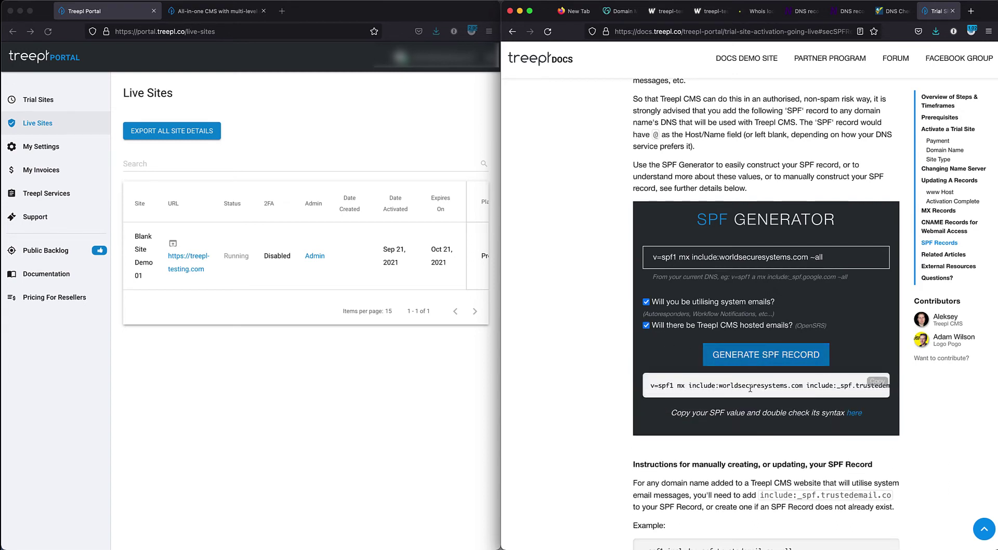
- Copy the generated SPF value, paste it between the quotation marks of the @ TXT record in GoDaddy, and save the record
mouse_move(806, 385)
mouse_down()
mouse_move(887, 388)
mouse_move(818, 394)
mouse_up()
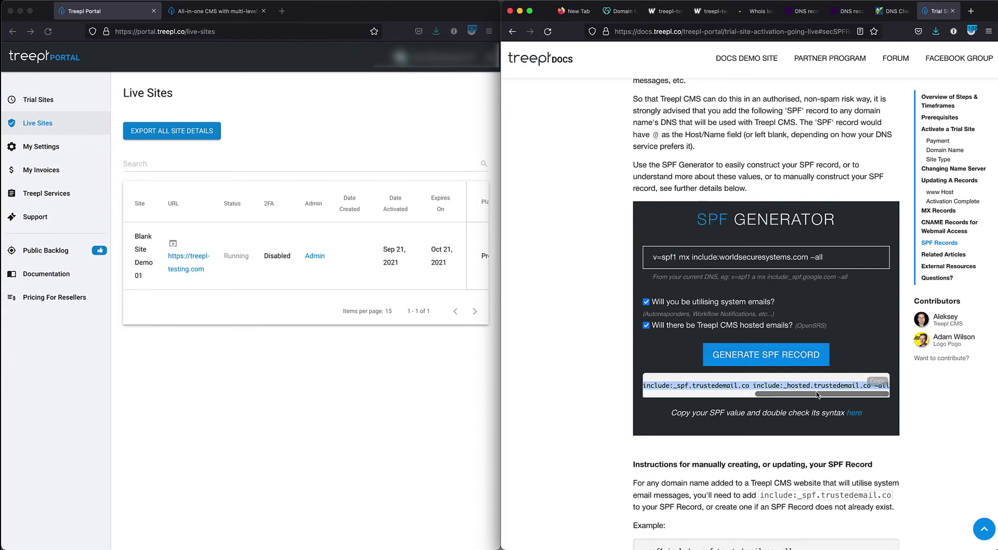
triple_click(743, 388)
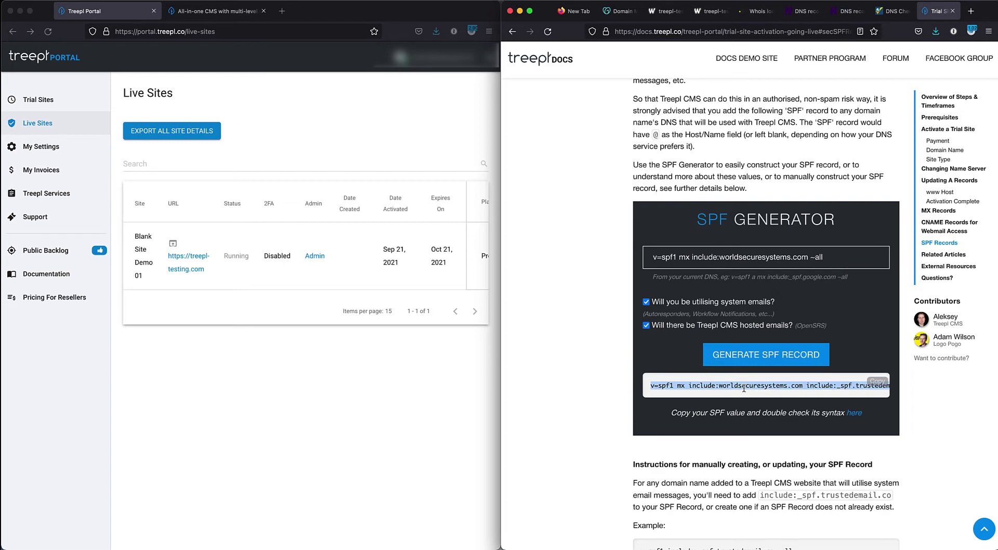
click(619, 14)
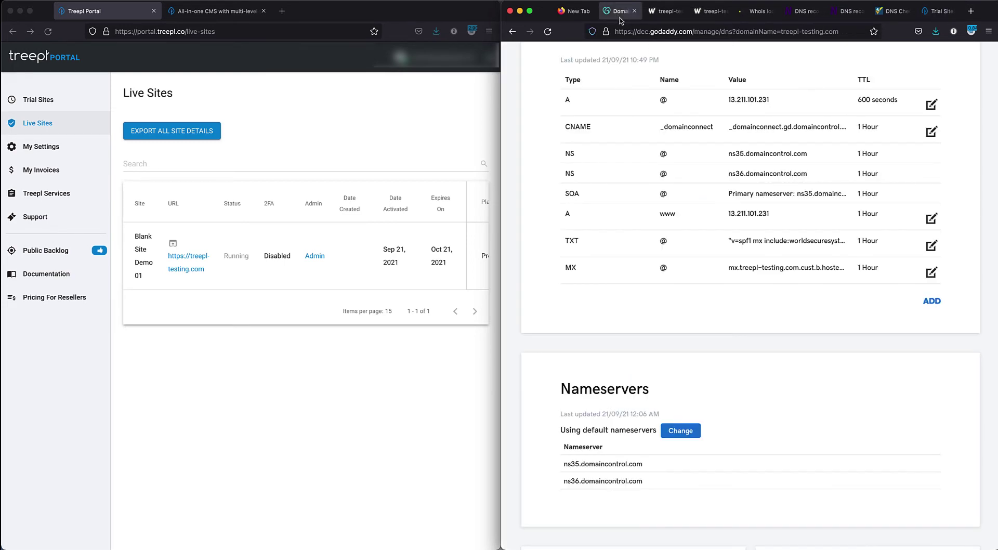
scroll(816, 264, up, 3)
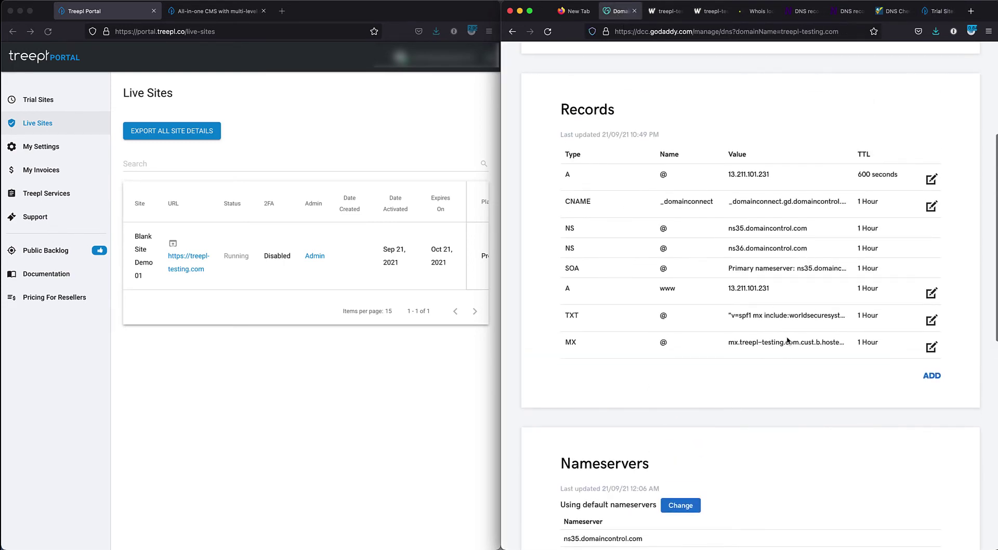
click(930, 320)
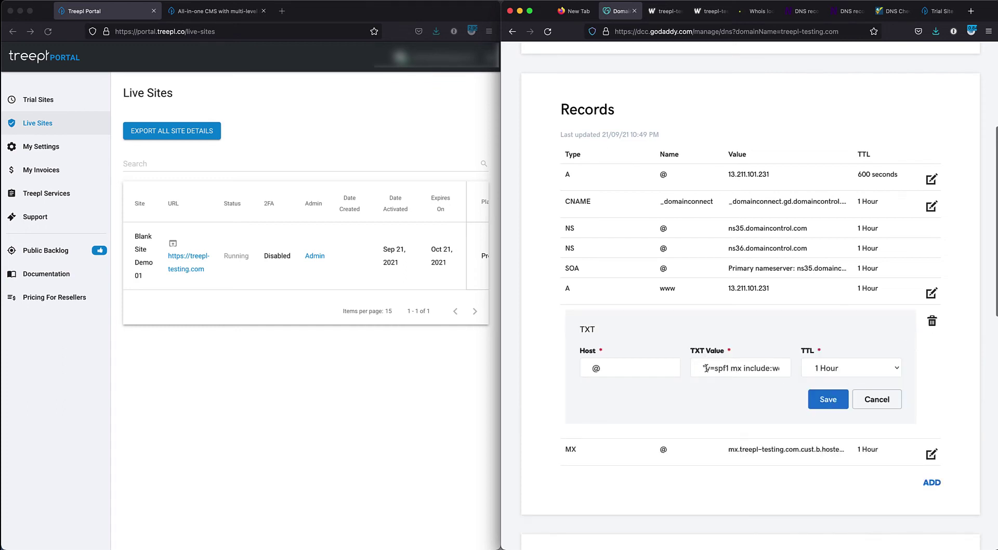
drag(705, 368, 707, 369)
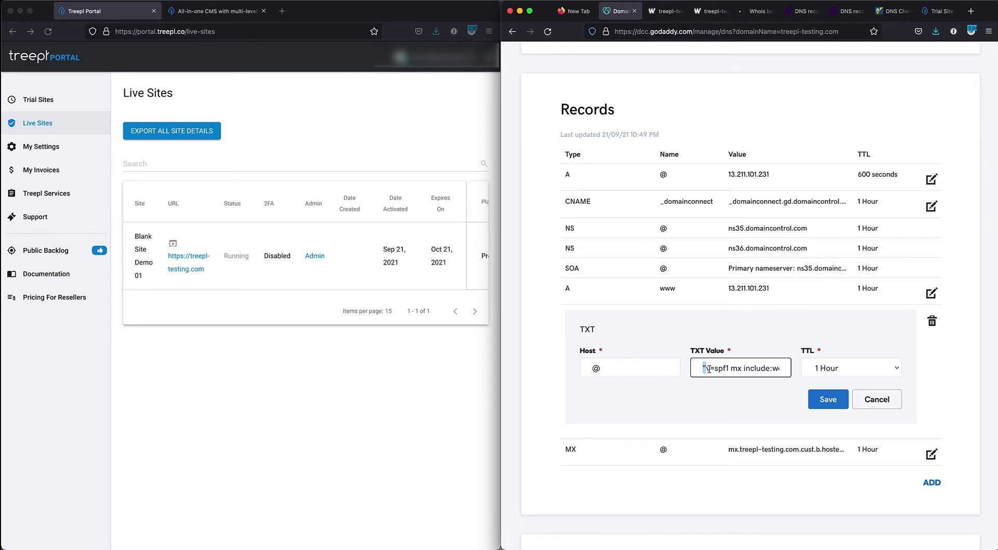
click(717, 369)
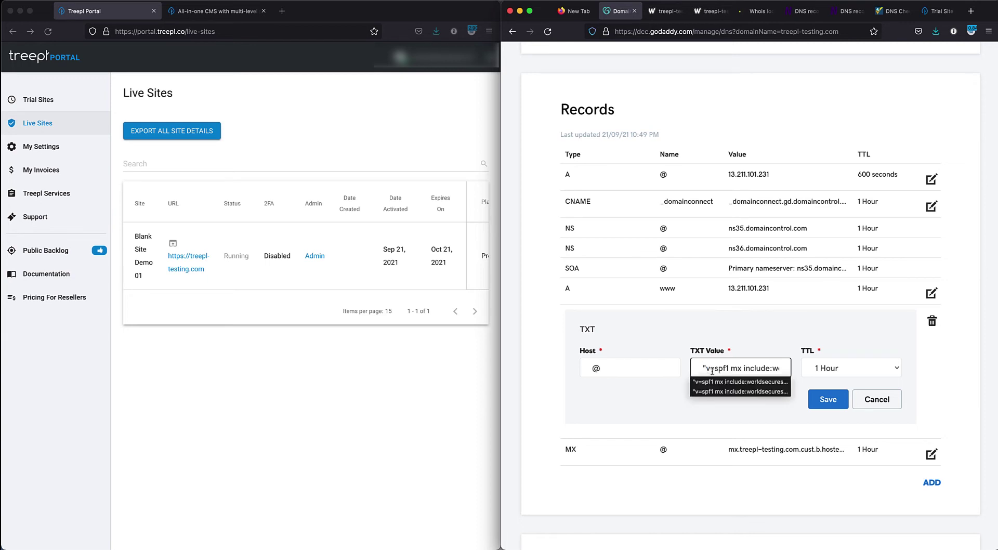
double_click(707, 367)
drag(708, 368, 776, 369)
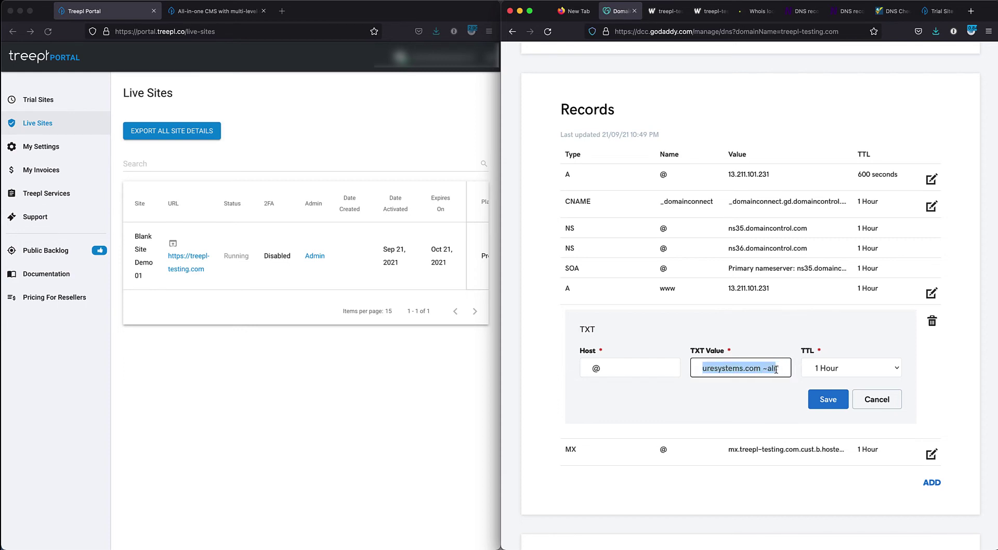
key(super+v)
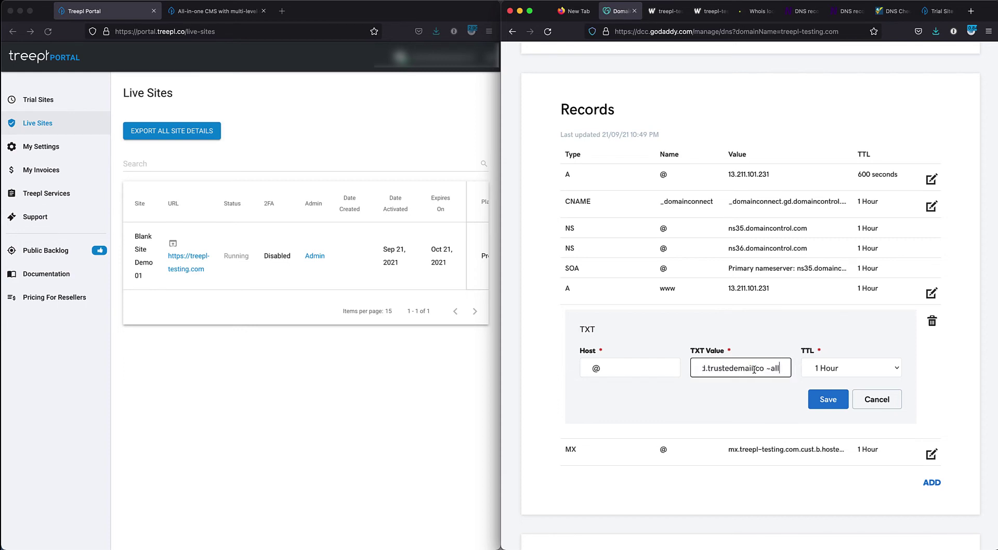
drag(748, 369, 691, 368)
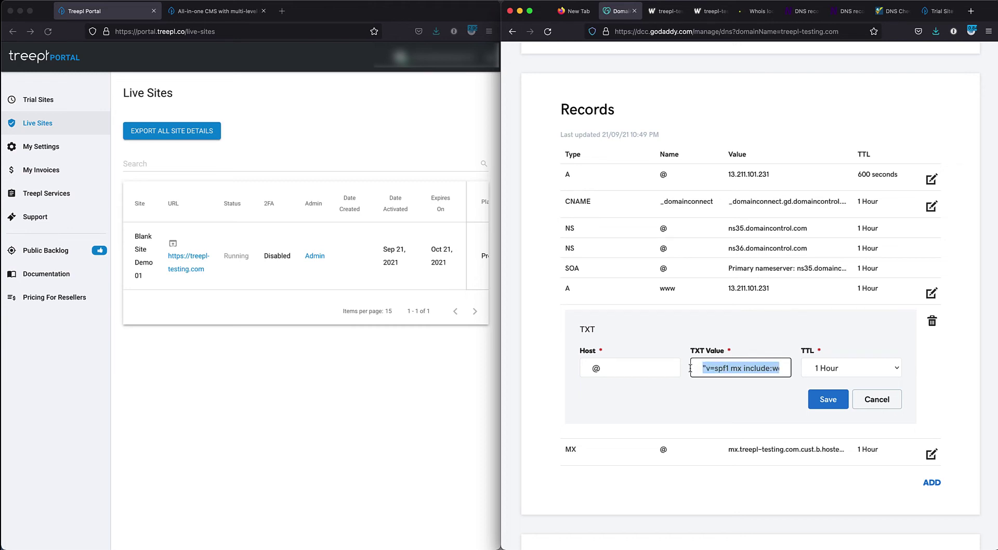
click(830, 399)
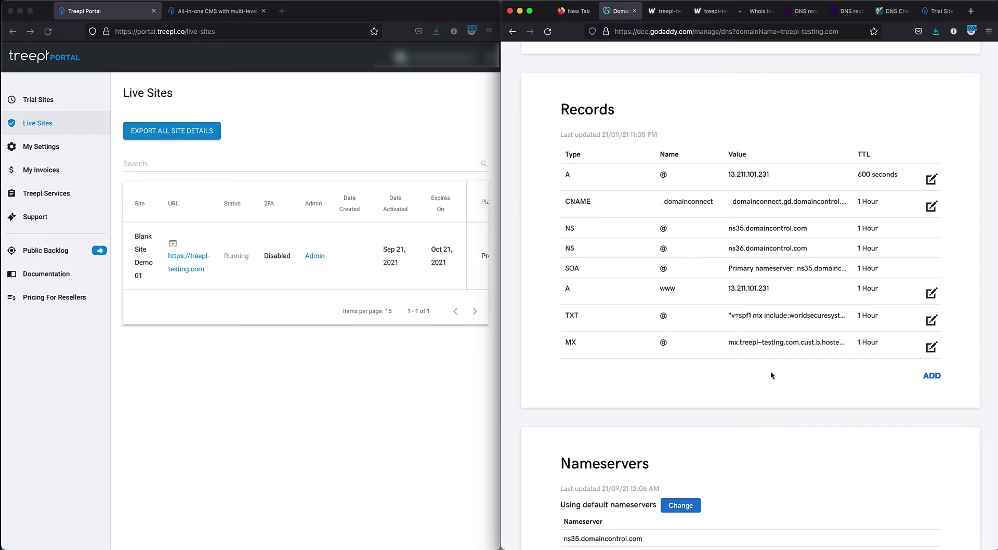
- Go back to the Going Live article and find the CNAME Records for Webmail Access section
click(933, 17)
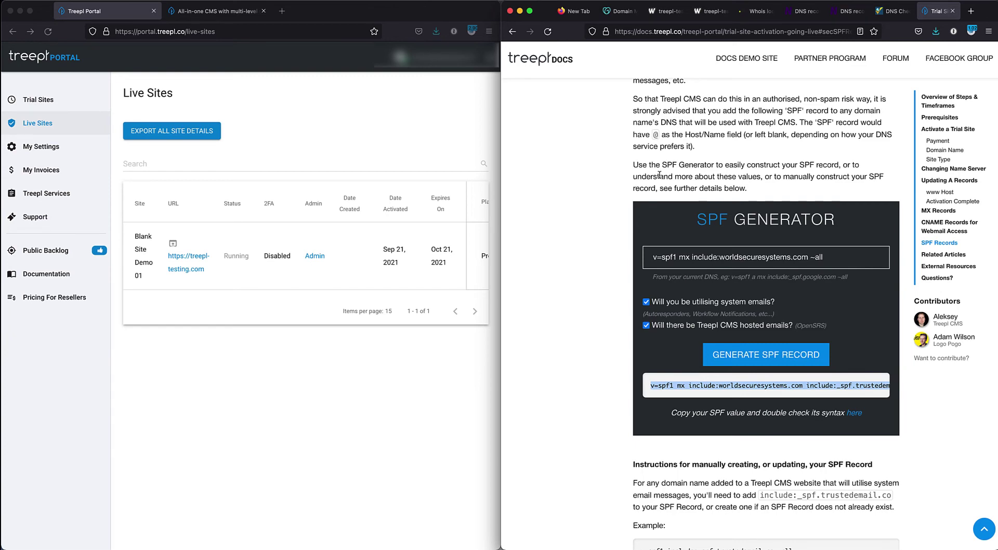
scroll(659, 175, up, 1)
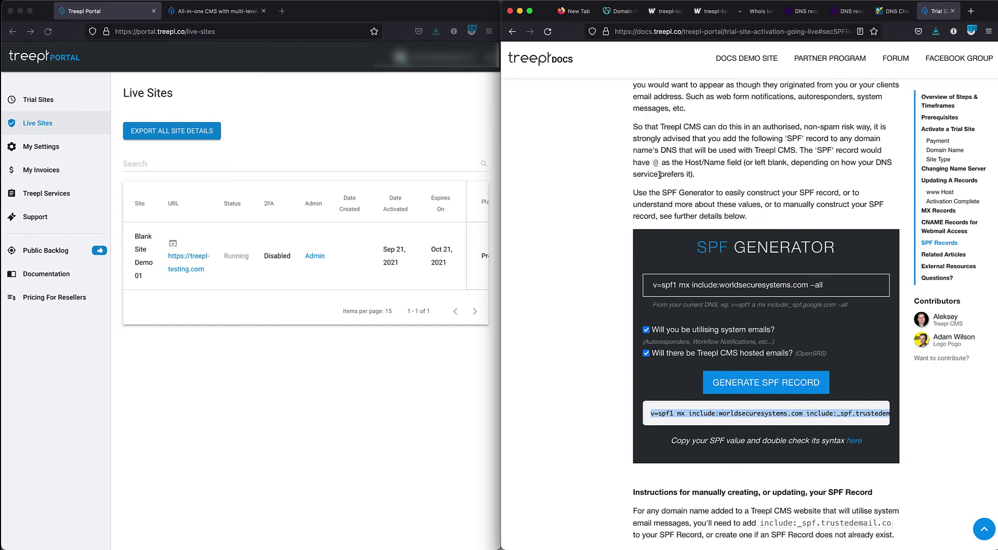
scroll(659, 175, up, 20)
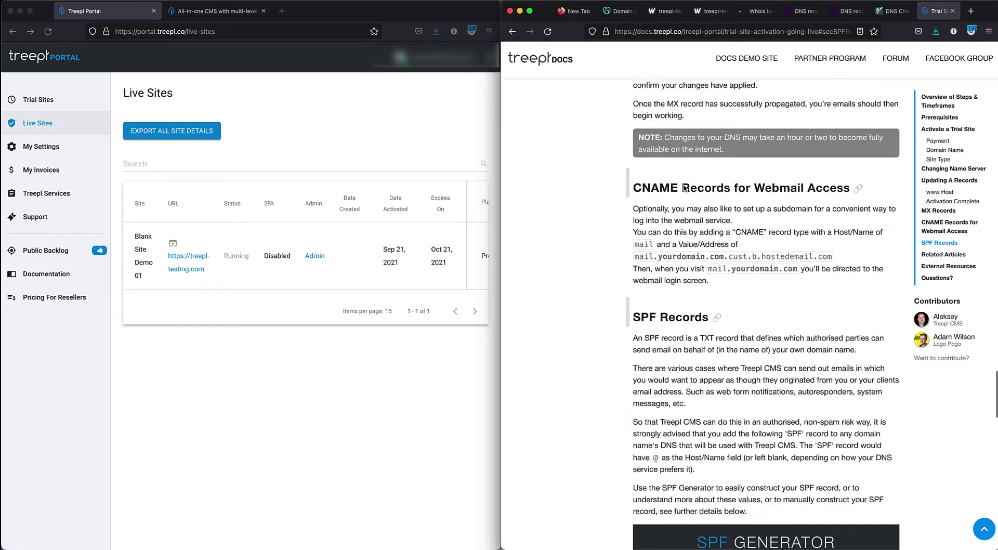
- Open the Domains article under Site Settings & Management in the Treepl docs and read its Email Domains section
scroll(683, 188, up, 20)
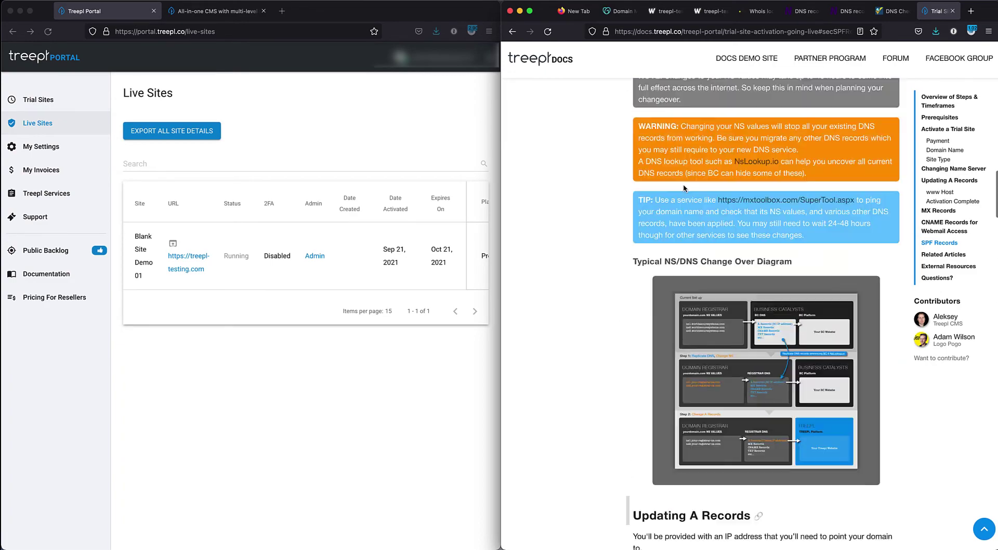
scroll(683, 188, up, 10)
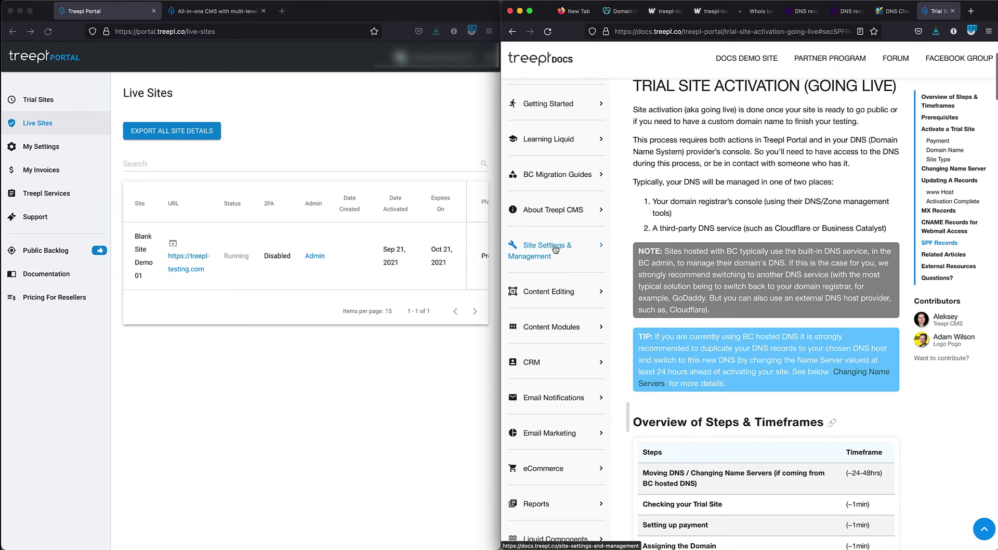
click(553, 251)
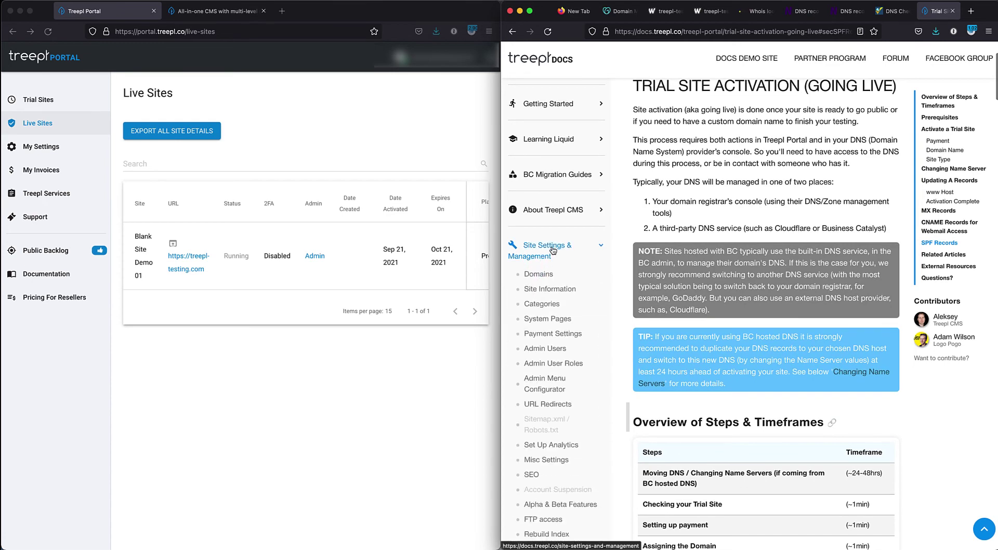
click(541, 275)
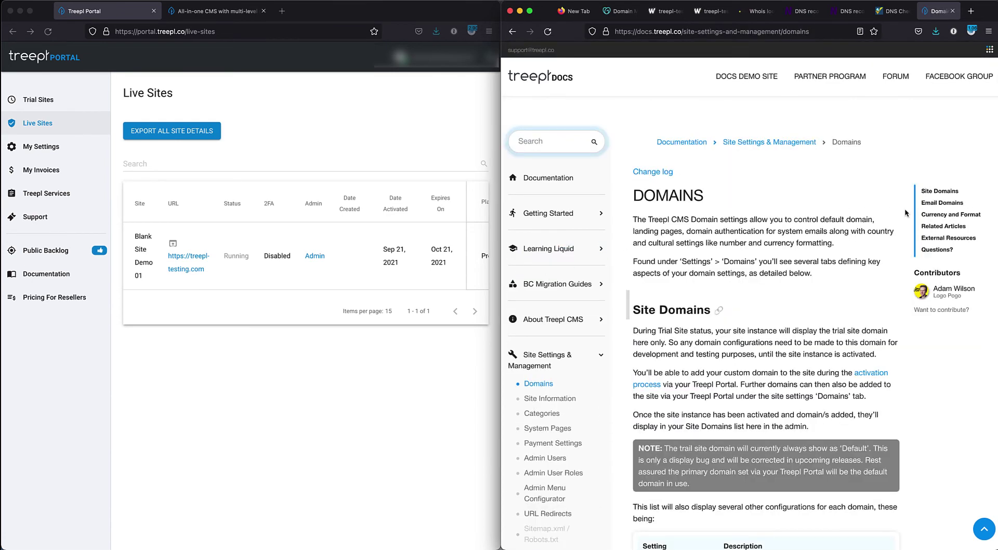
click(940, 205)
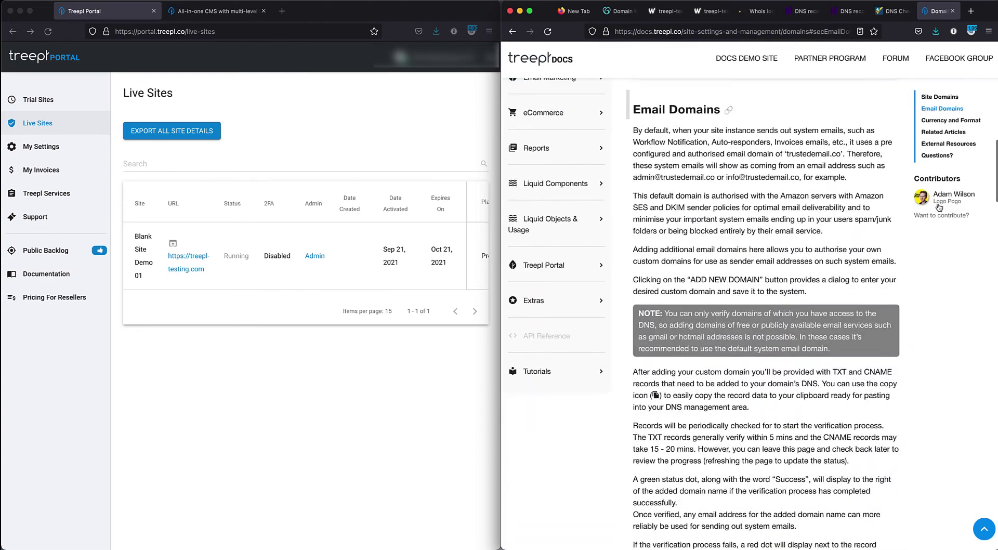
drag(648, 130, 837, 292)
click(838, 293)
scroll(784, 373, down, 2)
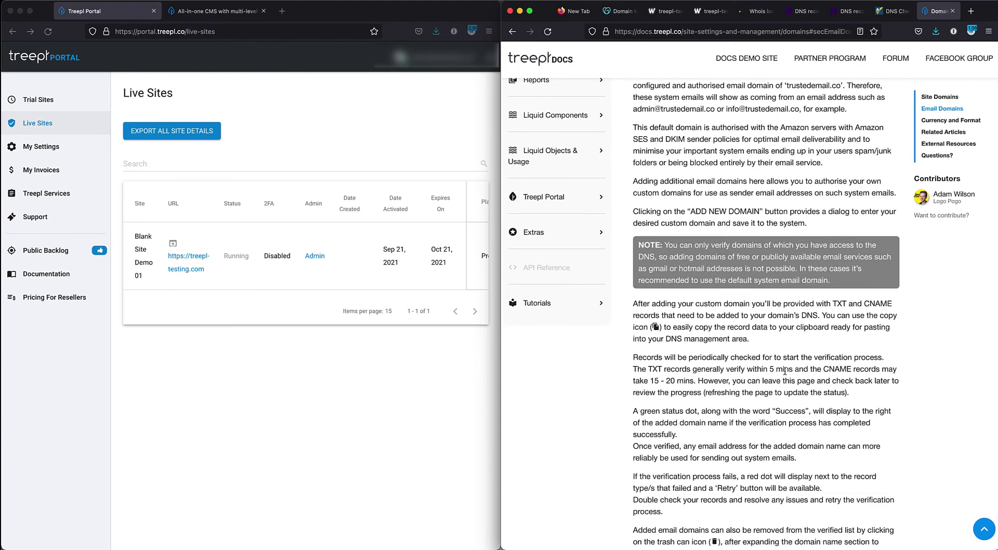
scroll(784, 371, down, 2)
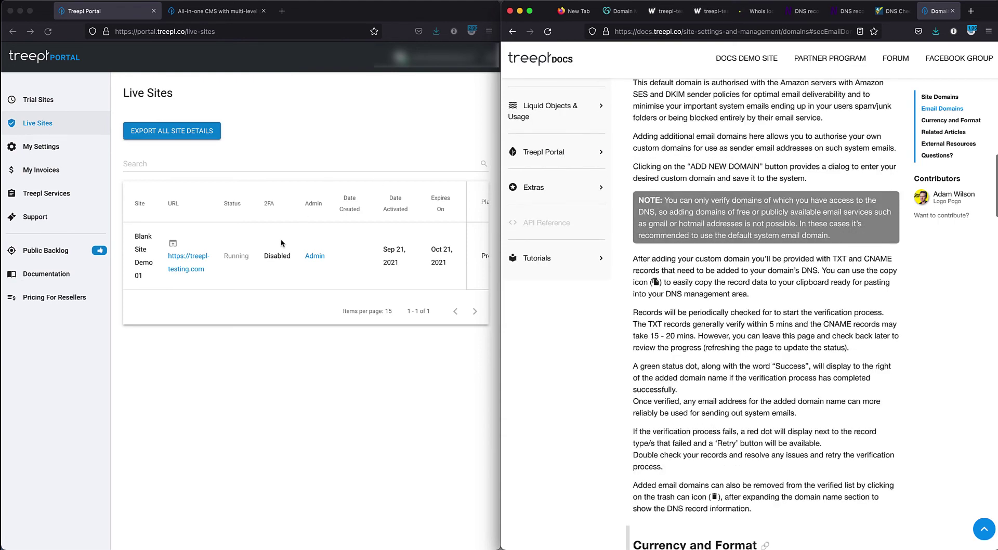
- Open the live site's admin from Treepl Portal and go to the Email Domains settings
click(313, 260)
click(313, 260)
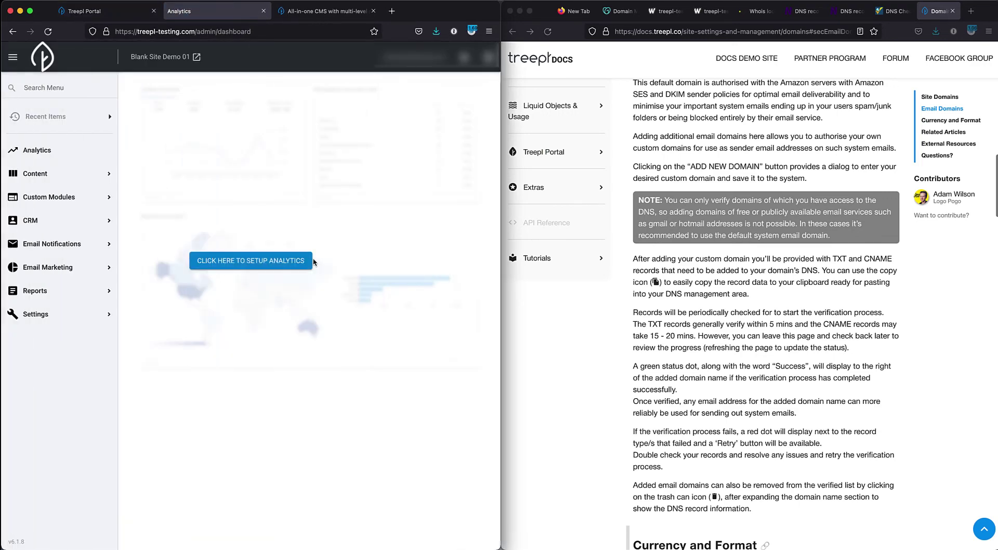
click(36, 315)
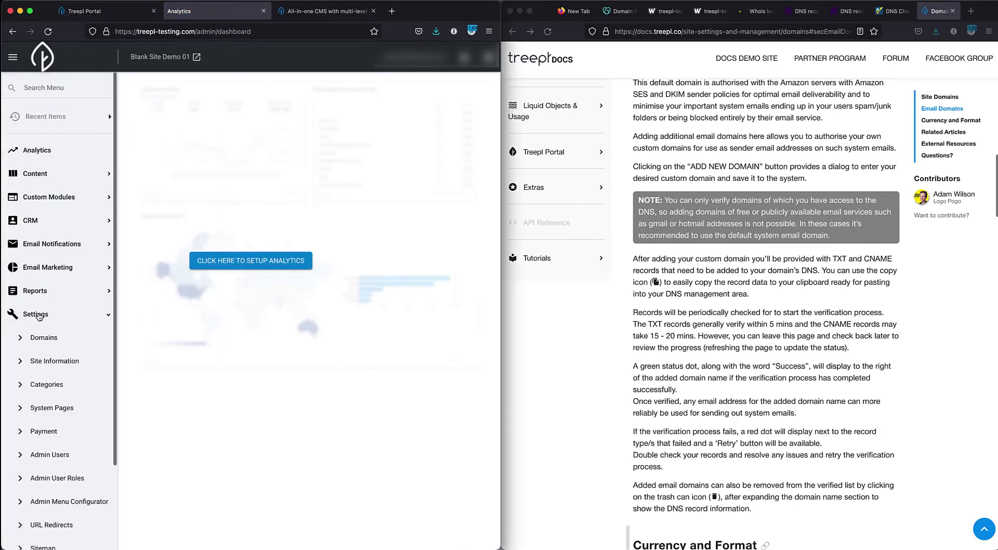
click(53, 339)
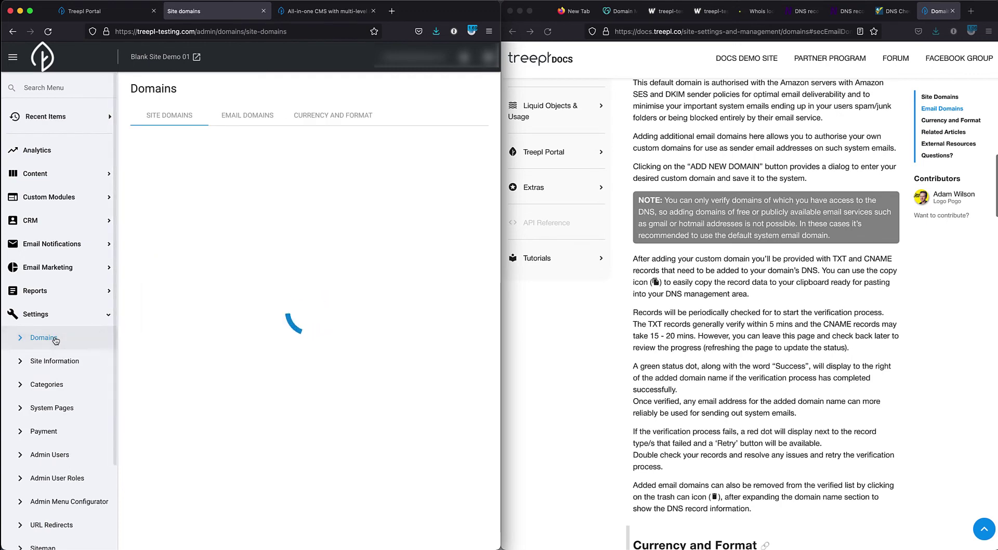
click(254, 115)
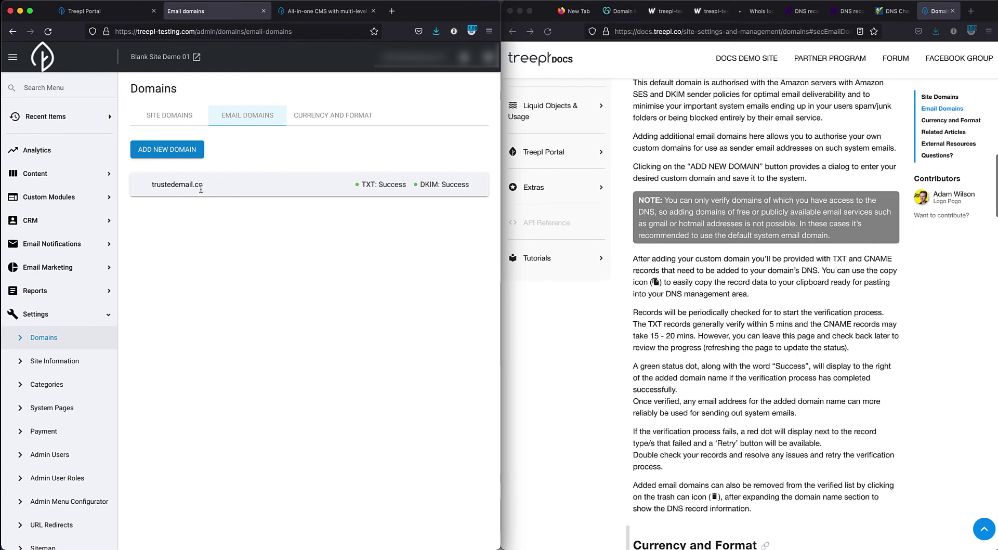
drag(204, 184, 151, 185)
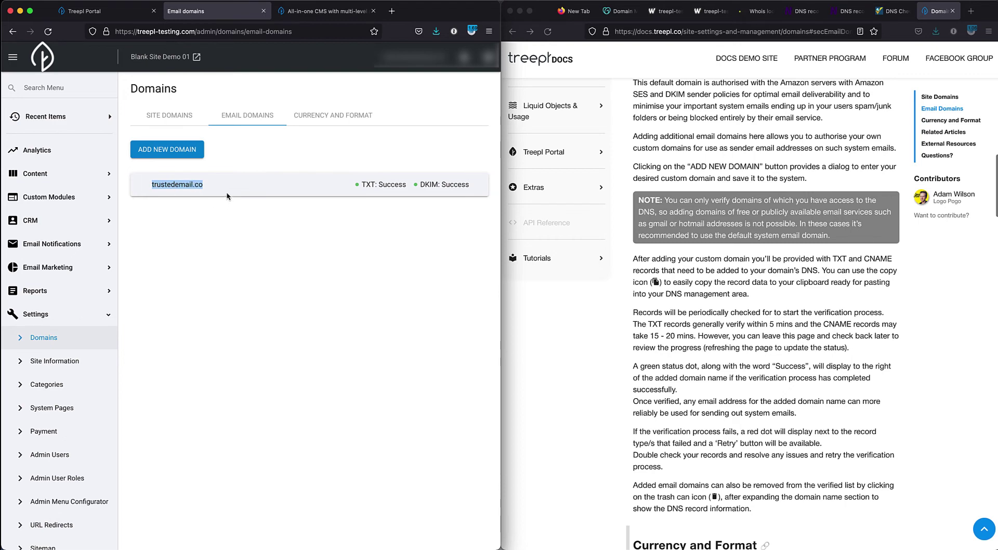
click(221, 165)
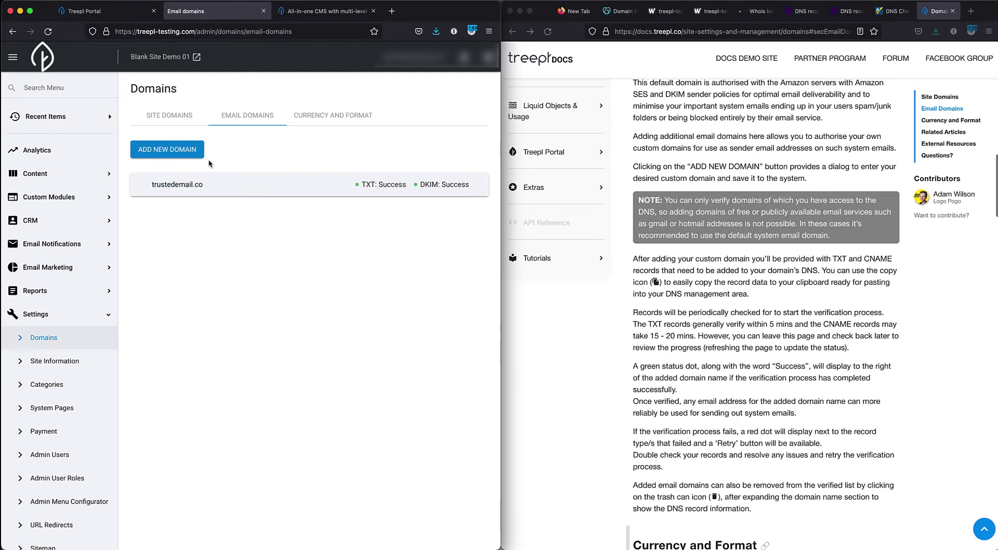
- Add treepl-testing.com as a new email domain, save it, and expand its entry to show the required DNS records
click(173, 152)
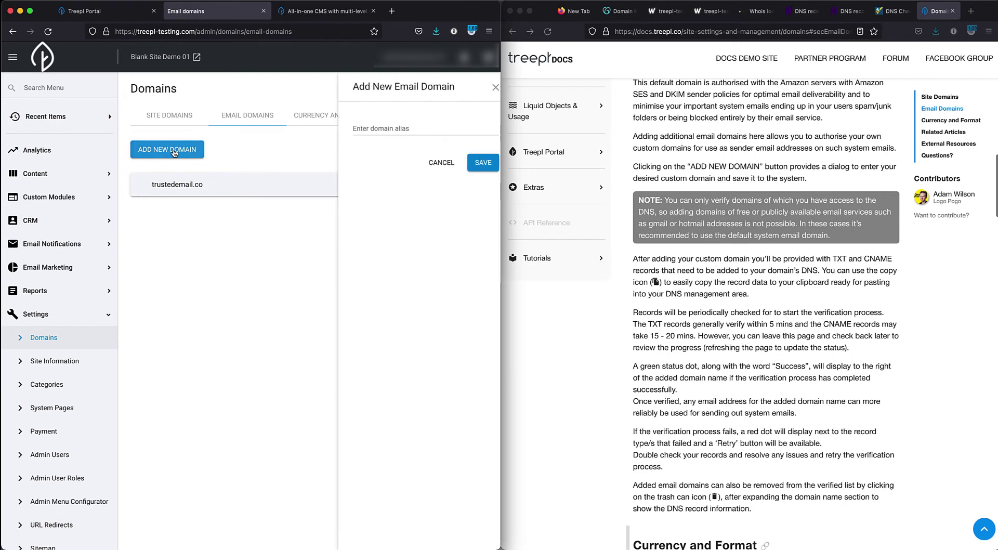
click(351, 130)
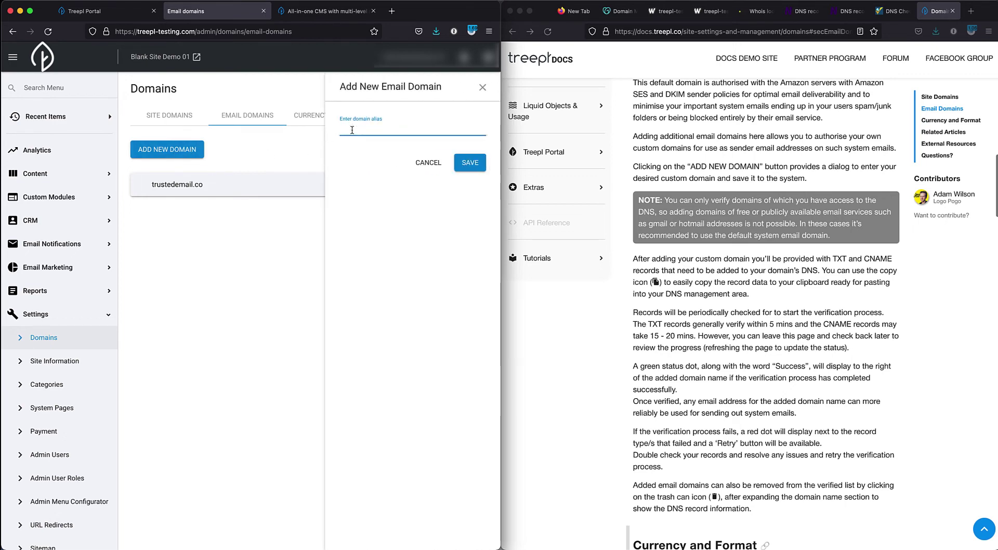
text(treepl-testing.com)
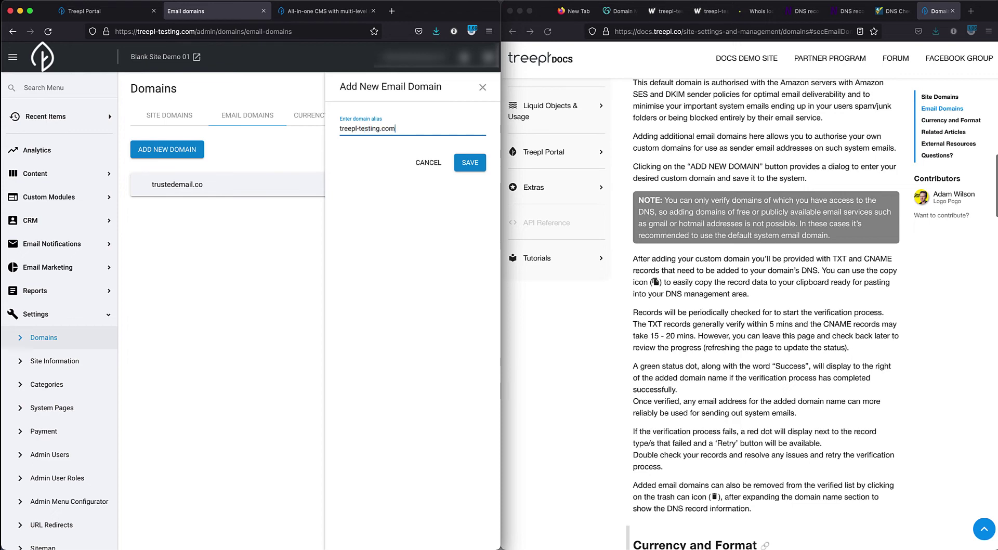
click(471, 163)
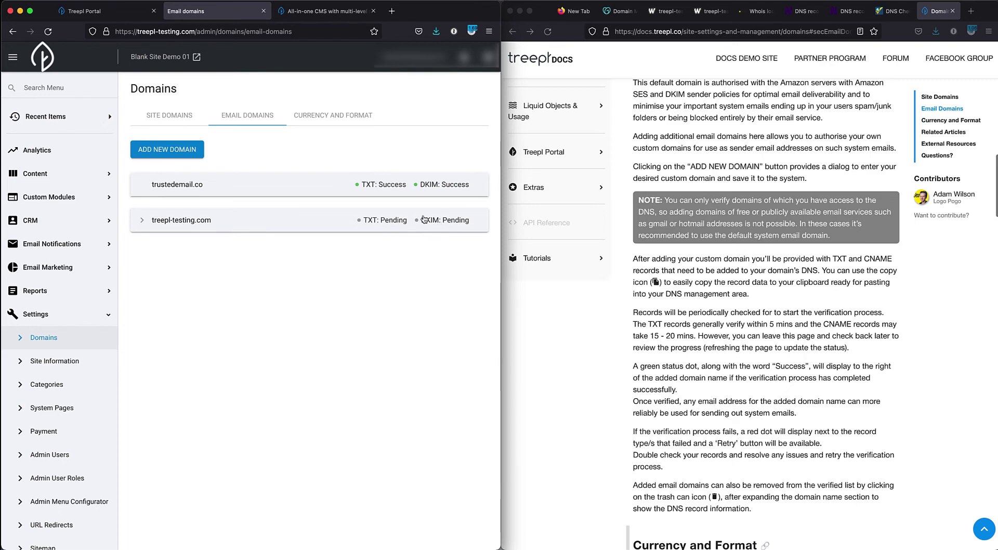
click(271, 225)
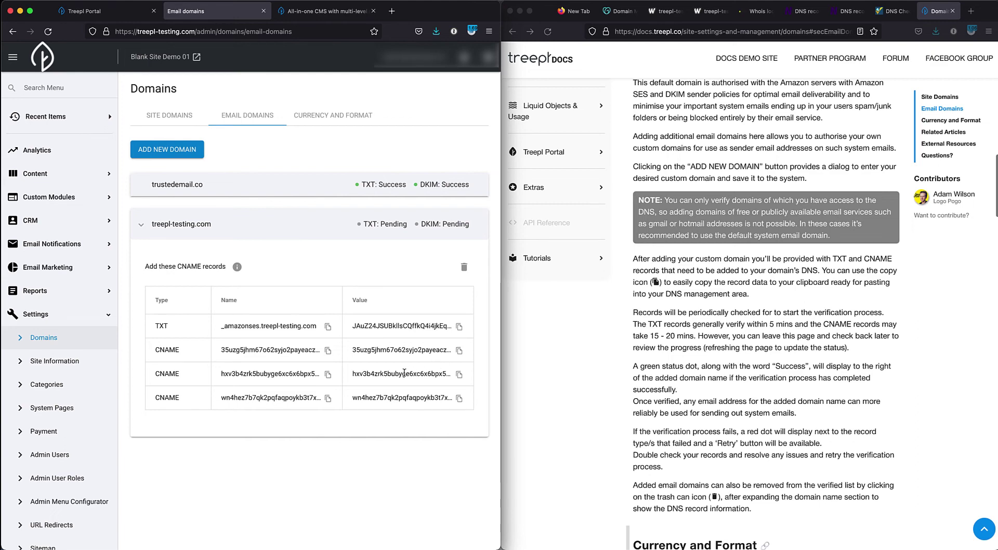
- Check the Email Domains article for how long verification of the TXT and CNAME records takes
click(641, 257)
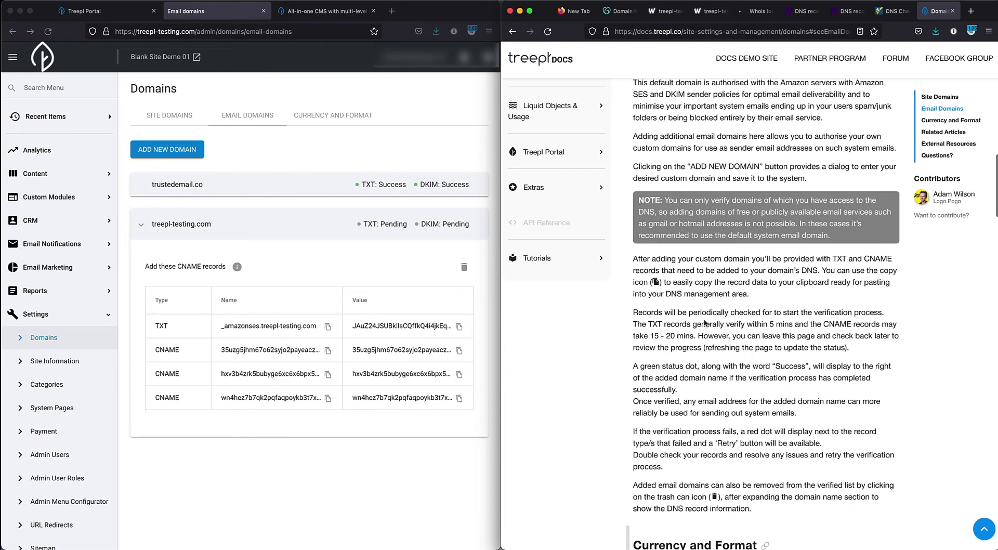
drag(705, 316, 717, 338)
click(745, 424)
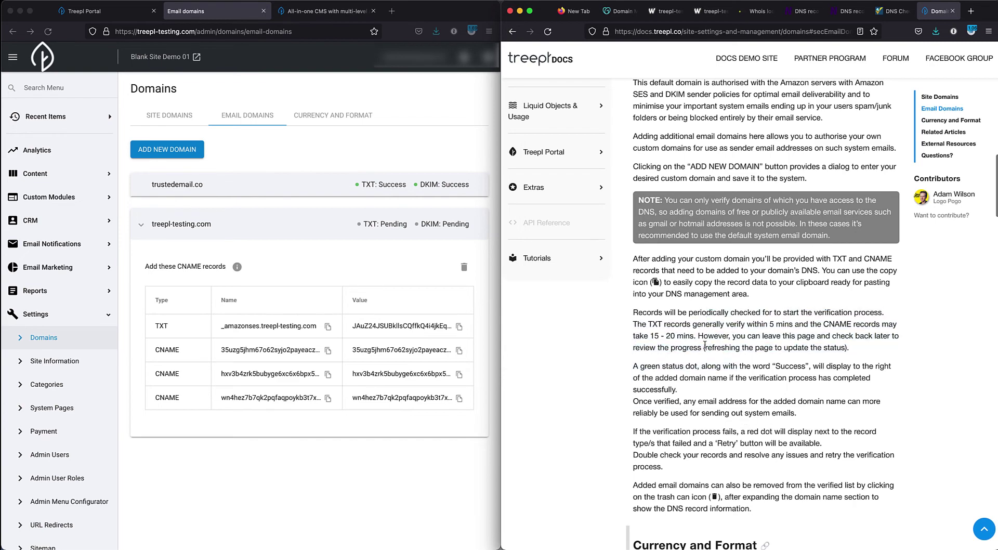
- Bring up the domain's DNS records in GoDaddy and review the TXT and CNAME records that Treepl requires adding
click(616, 15)
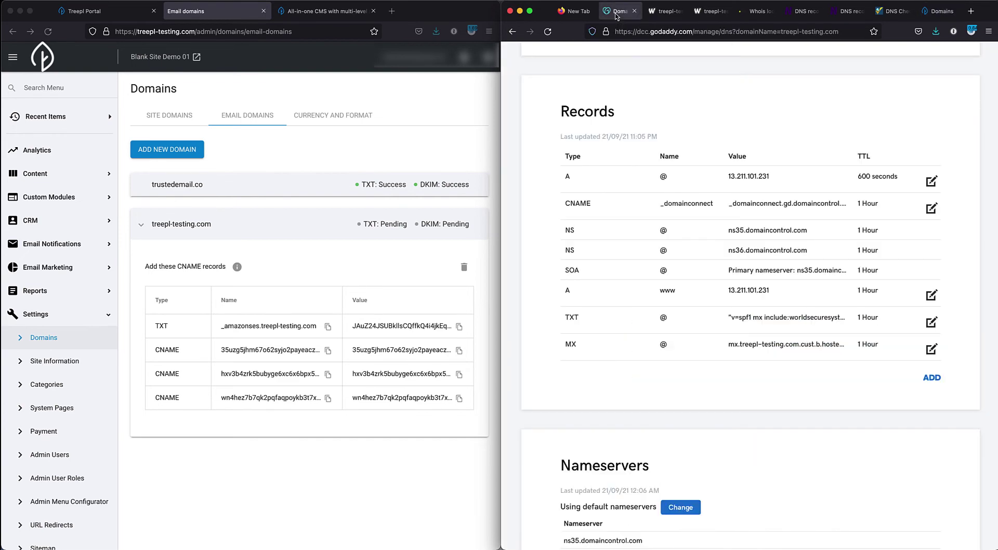
scroll(689, 253, up, 1)
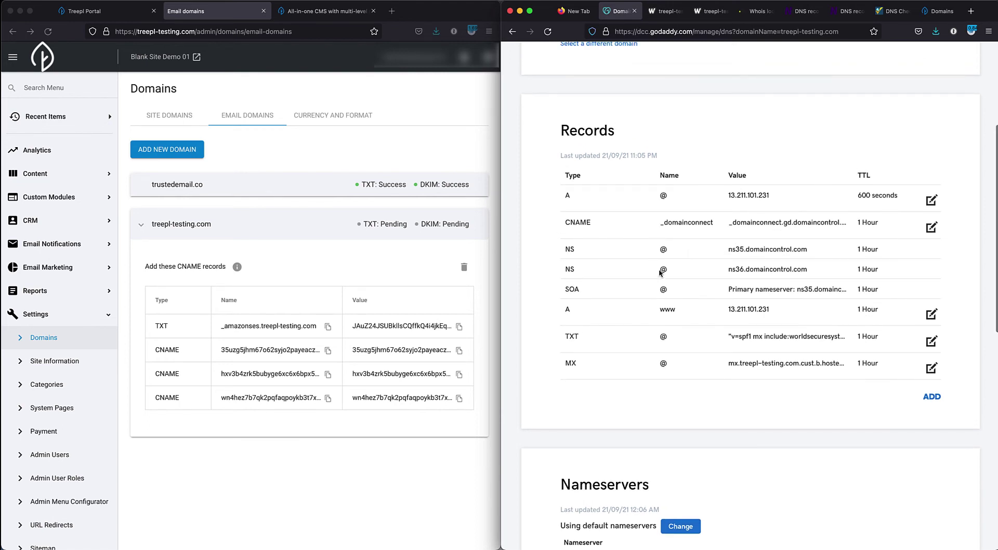
click(152, 328)
drag(153, 327, 461, 333)
drag(153, 357, 199, 402)
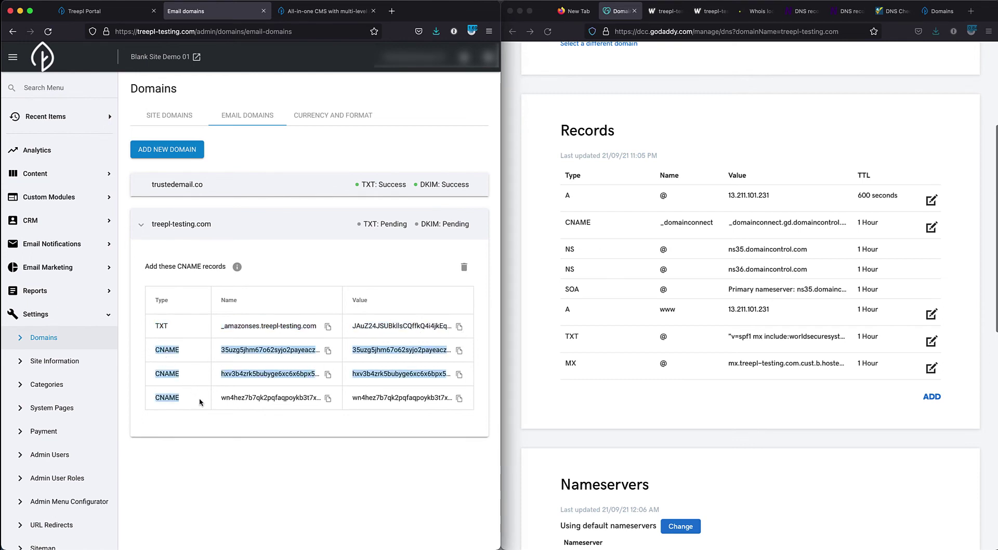
click(216, 419)
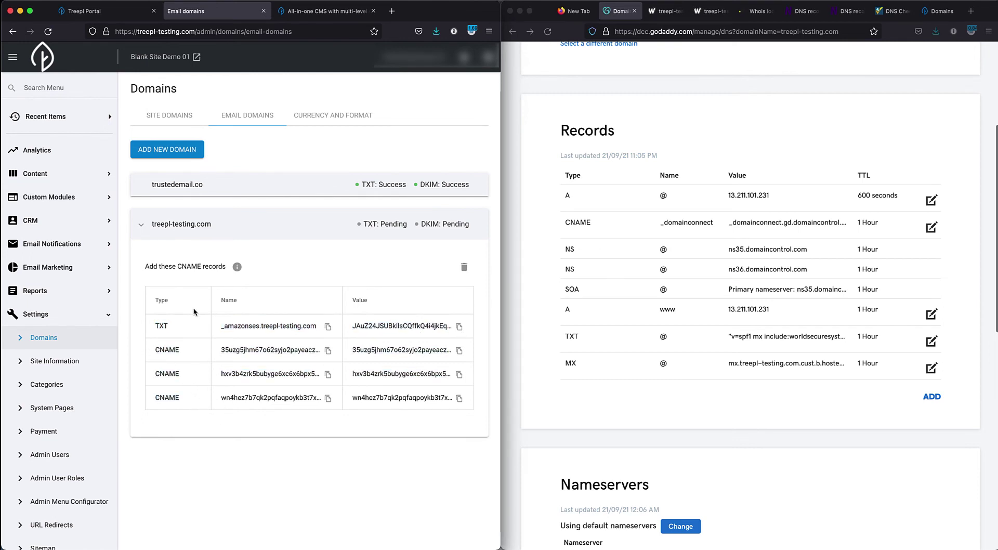
- Copy the TXT record's name from Treepl, start a new TXT record in GoDaddy, and paste the name as its host
click(327, 327)
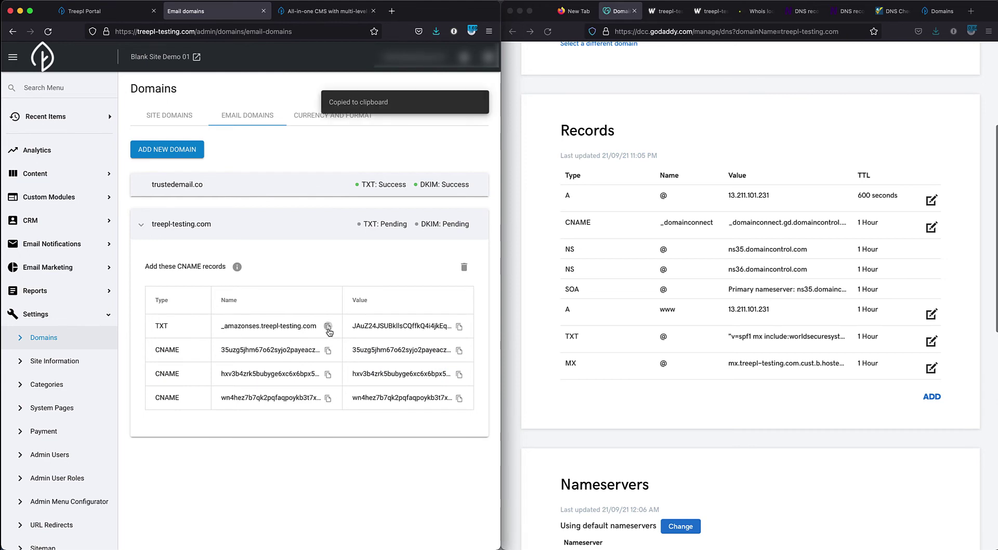
click(909, 415)
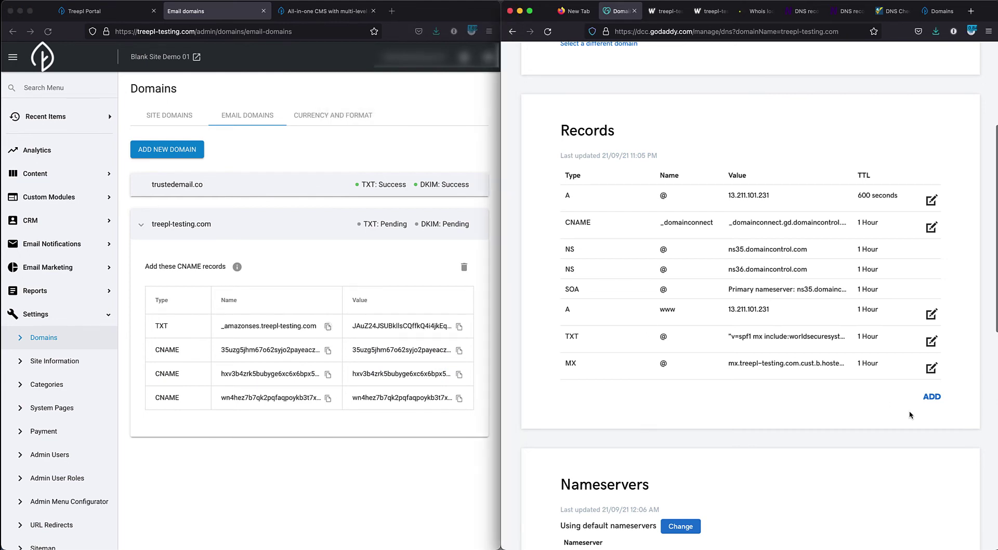
click(932, 397)
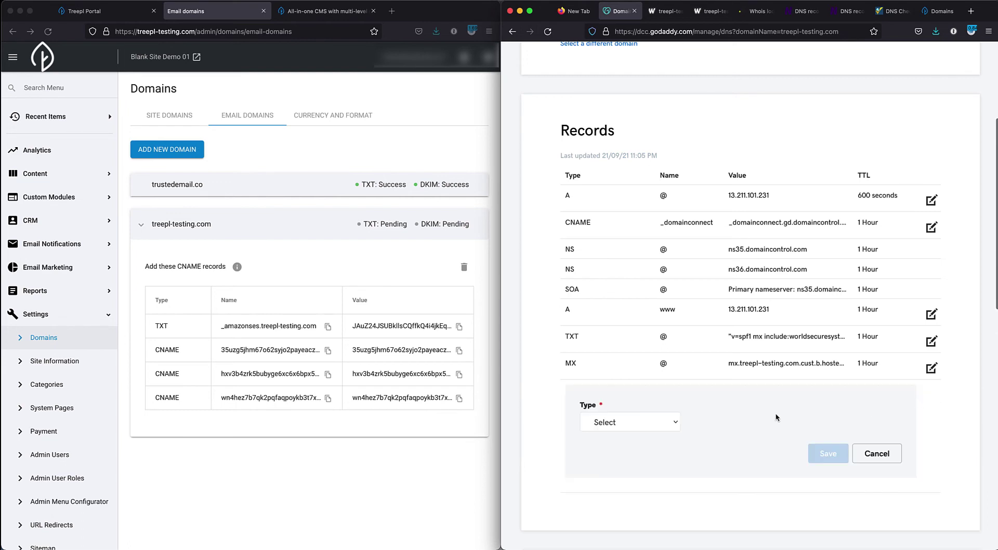
click(632, 421)
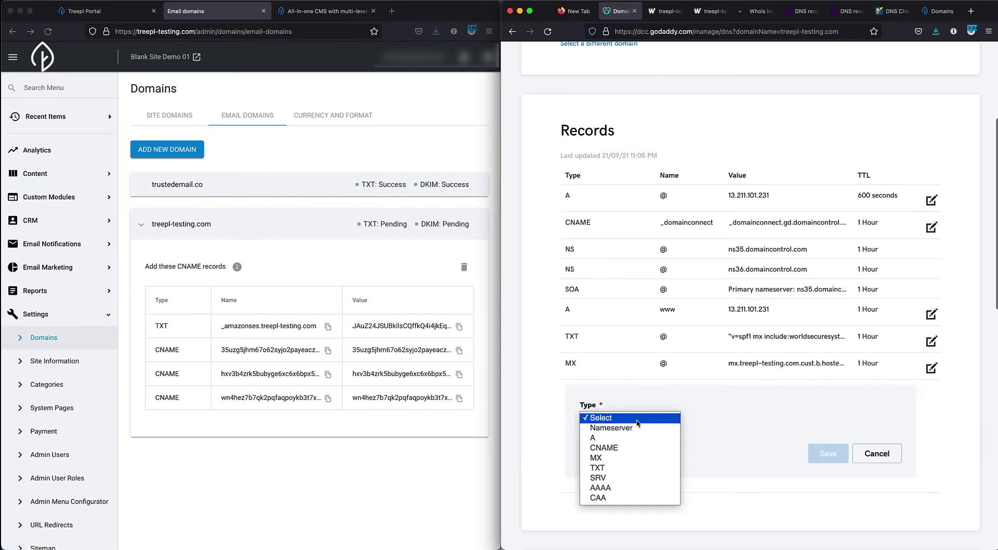
click(619, 471)
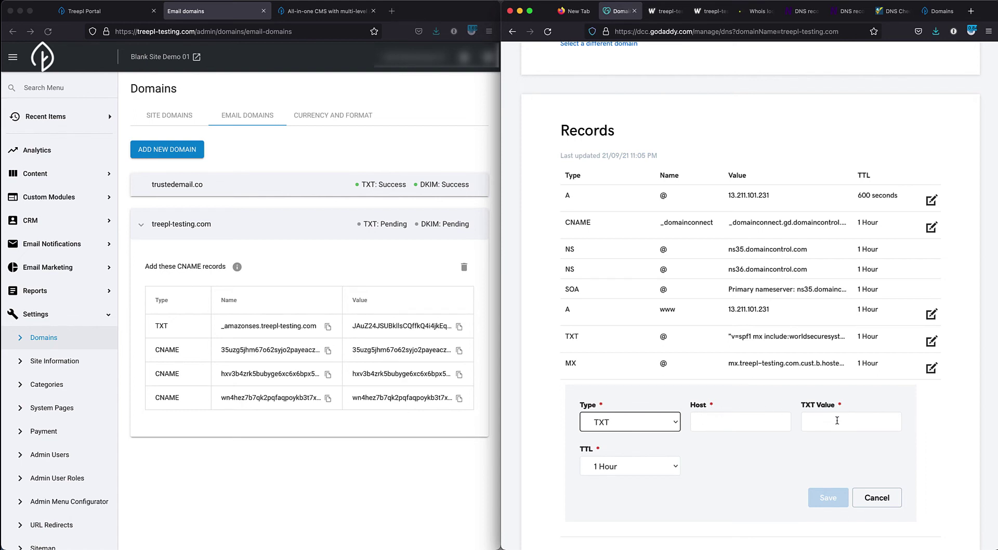
click(702, 422)
key(super+v)
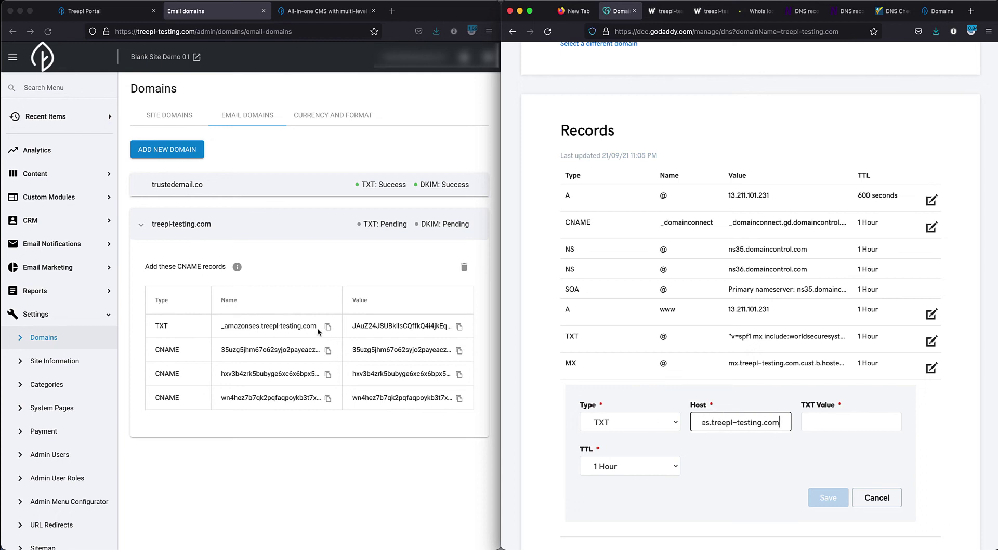
- Remove the .treepl-testing.com suffix from the new TXT record's host, leaving only _amazonses
click(261, 326)
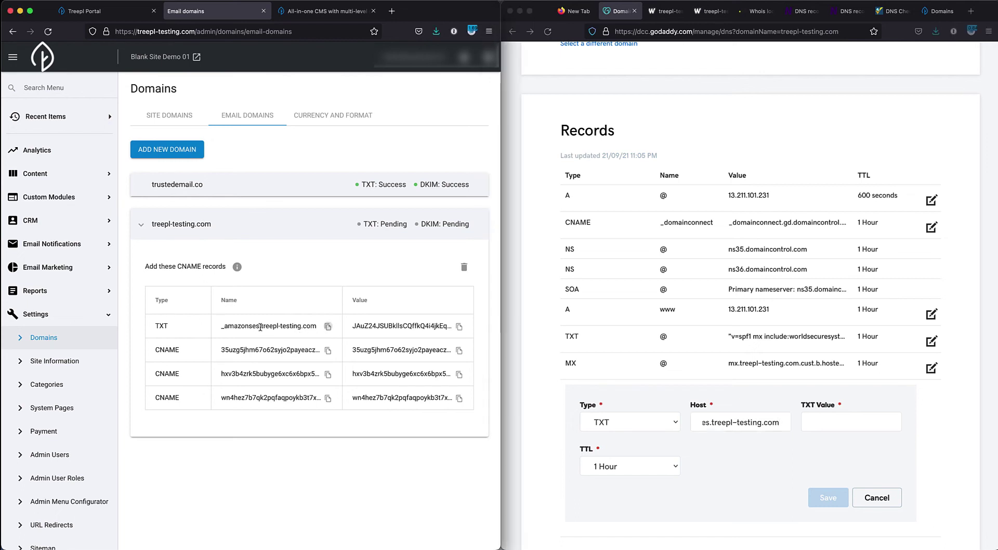
drag(261, 326, 316, 327)
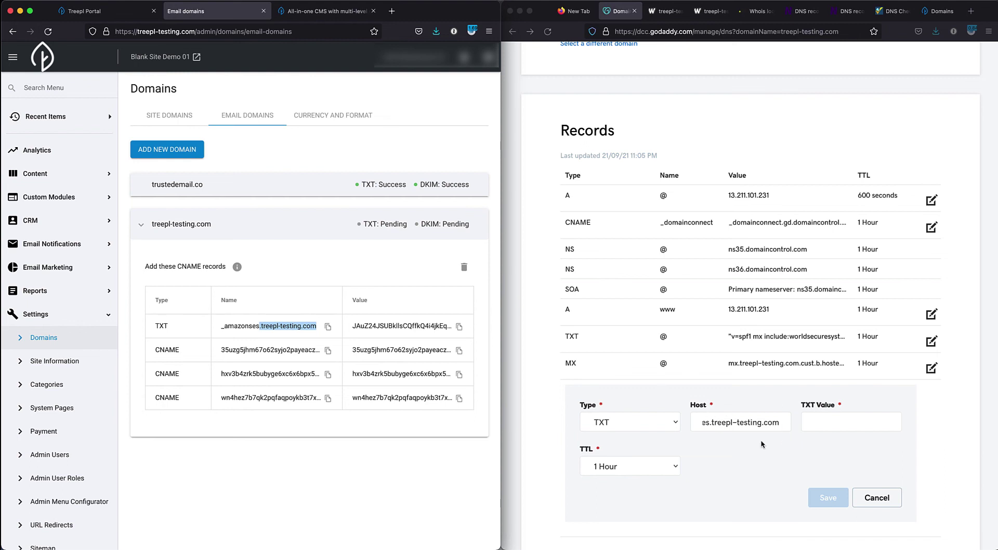
click(740, 425)
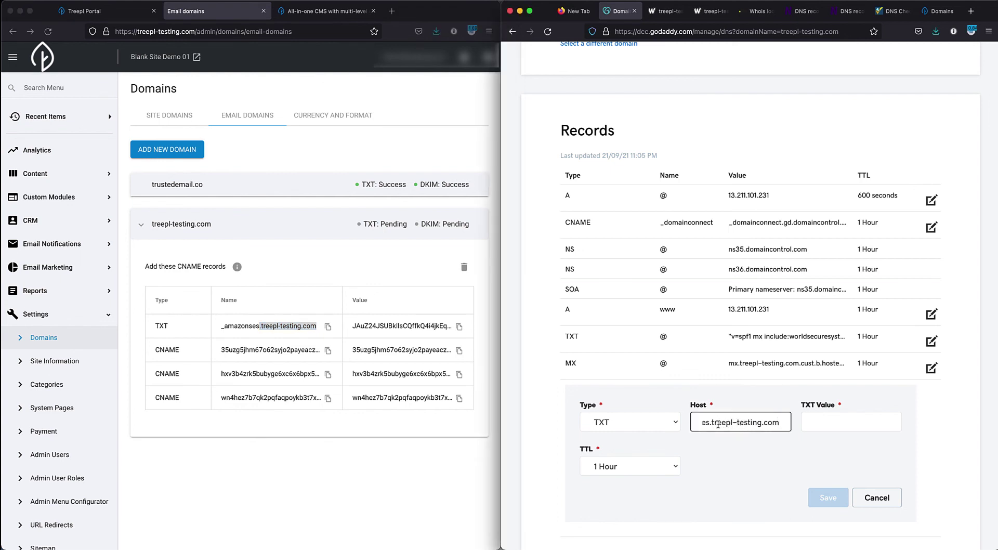
drag(710, 424, 787, 424)
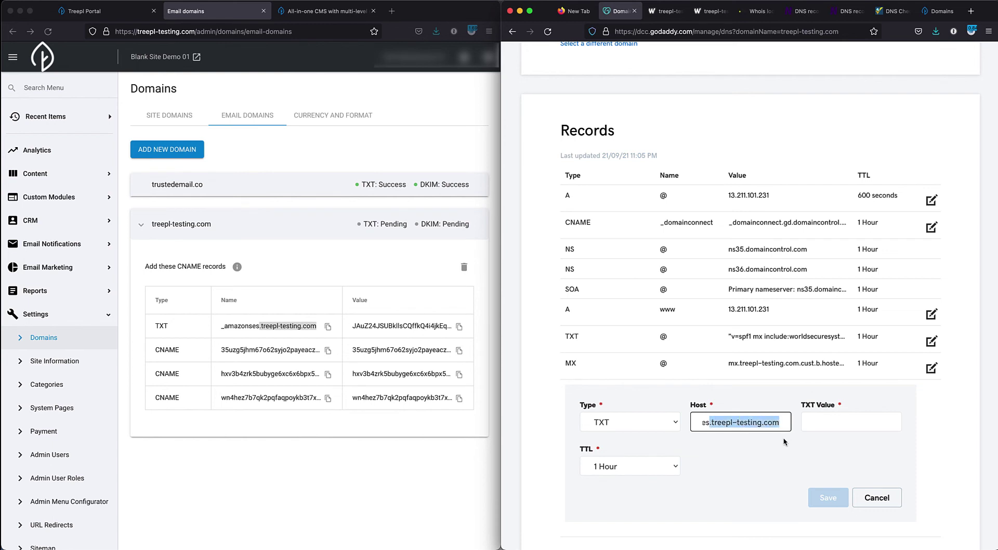
key(BackSpace)
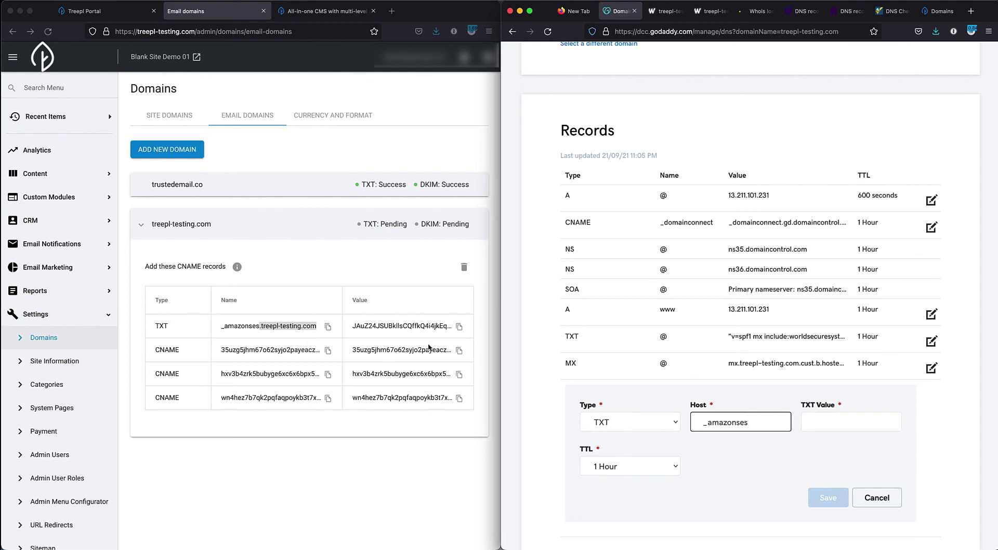
- Copy the TXT record's value from Treepl, paste it as the TXT value of the _amazonses record in GoDaddy, and save the record
click(757, 434)
click(459, 313)
click(459, 326)
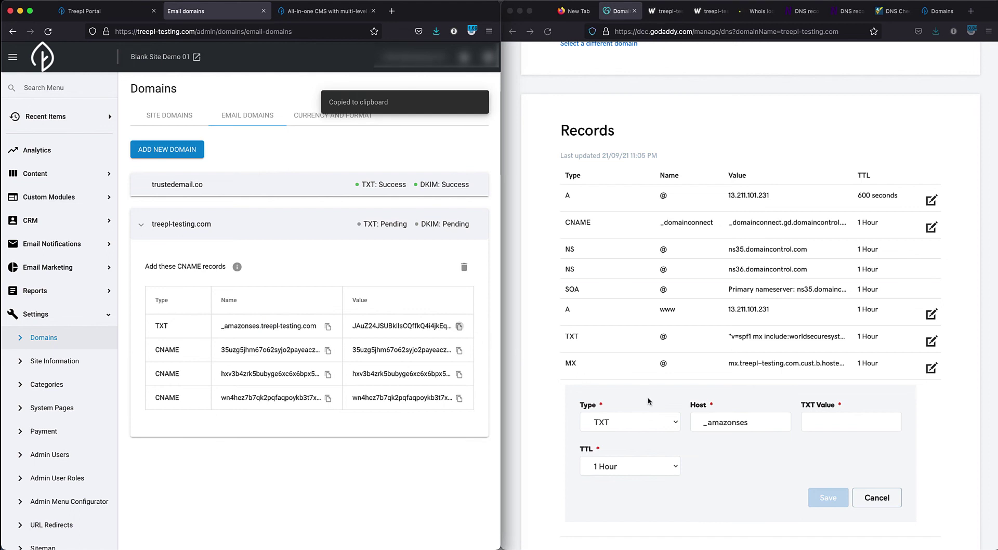
click(820, 422)
key(super+v)
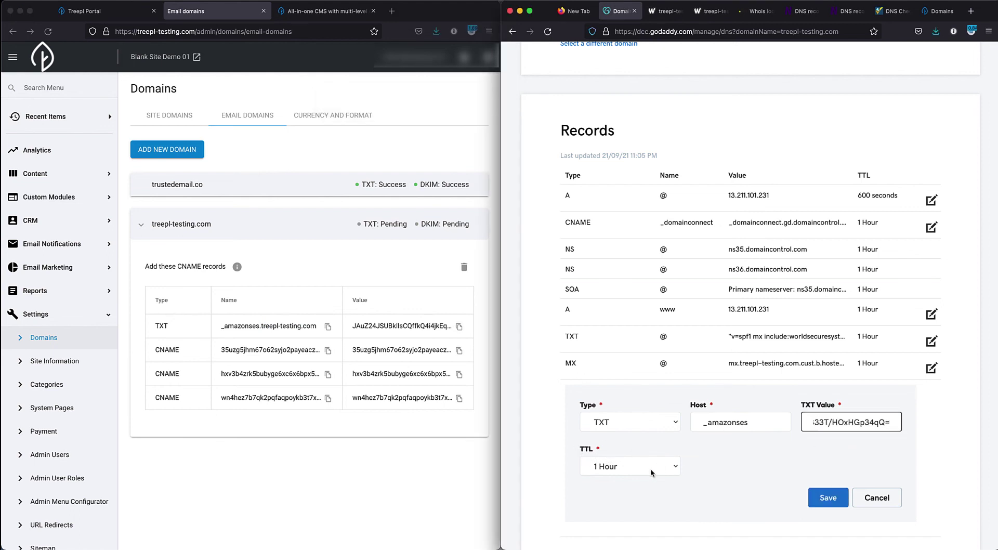
click(818, 499)
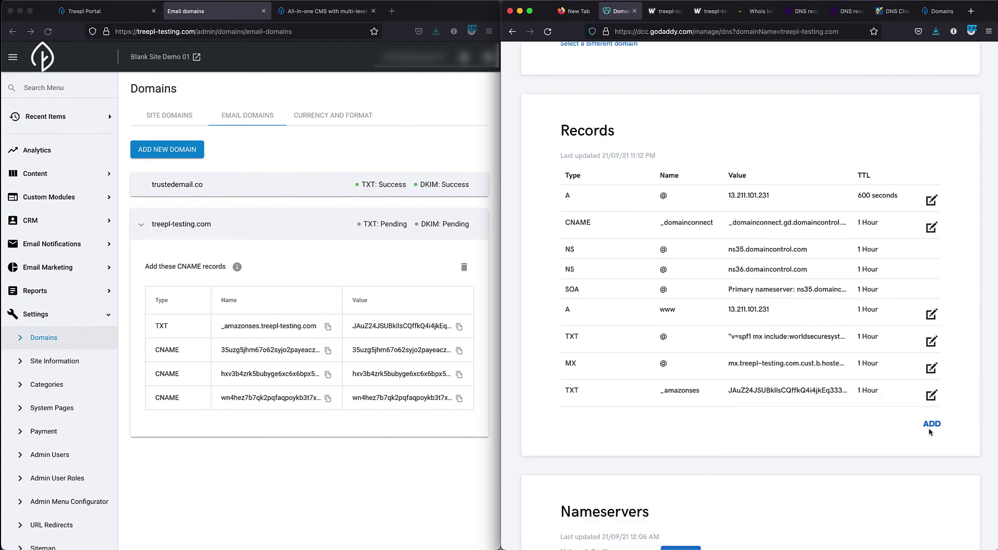
- Start a new CNAME record in GoDaddy using the first CNAME name copied from Treepl as its host, without the .treepl-testing.com suffix
click(328, 348)
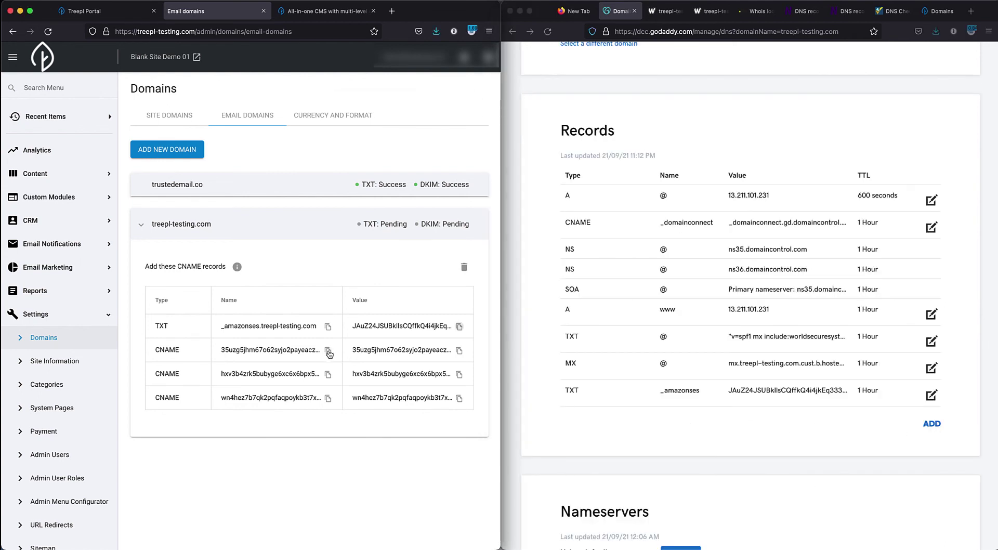
click(328, 349)
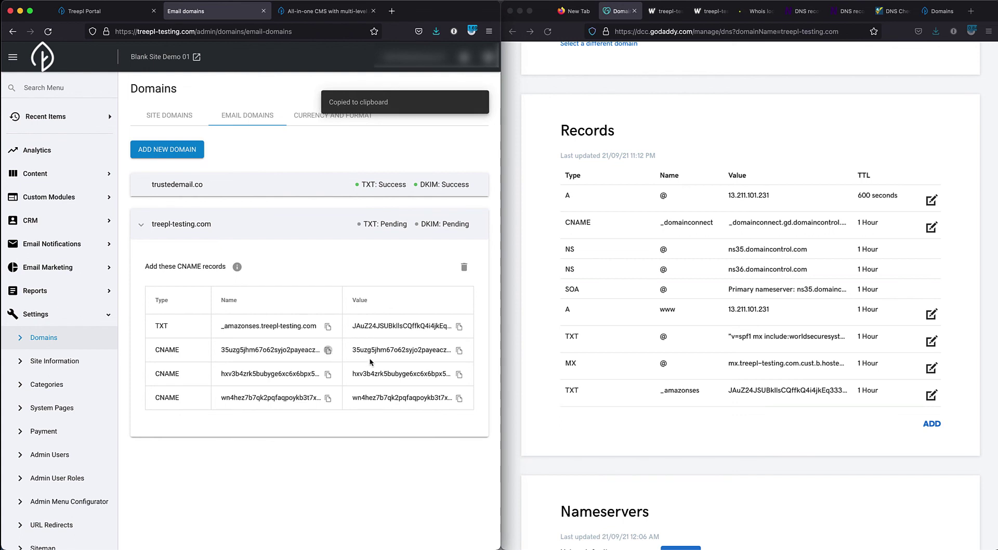
click(930, 426)
click(930, 426)
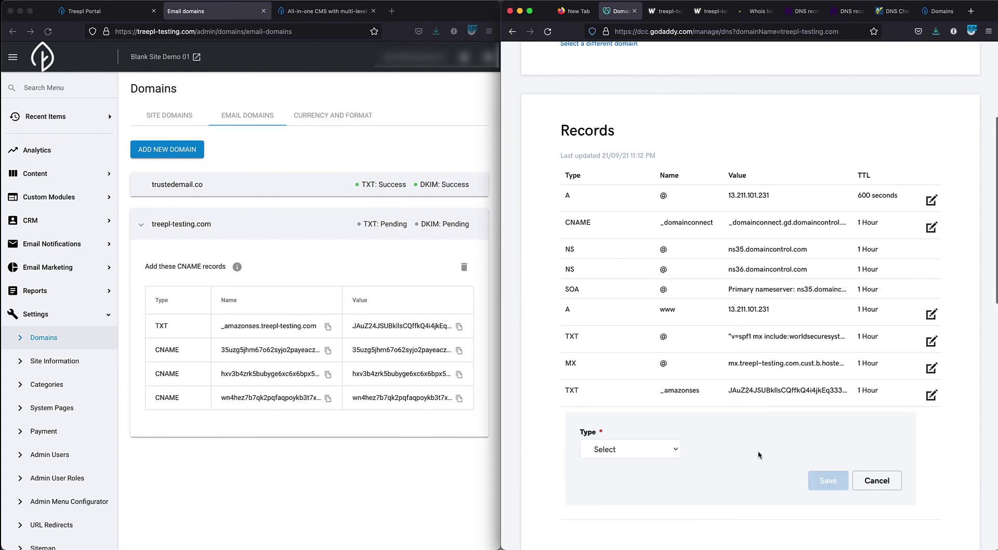
click(656, 450)
click(644, 474)
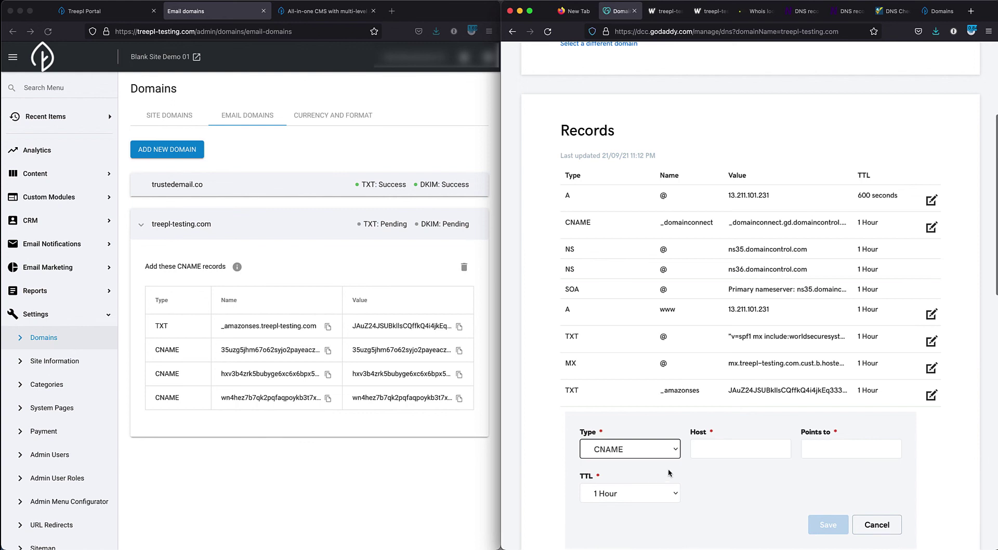
click(696, 448)
key(super+v)
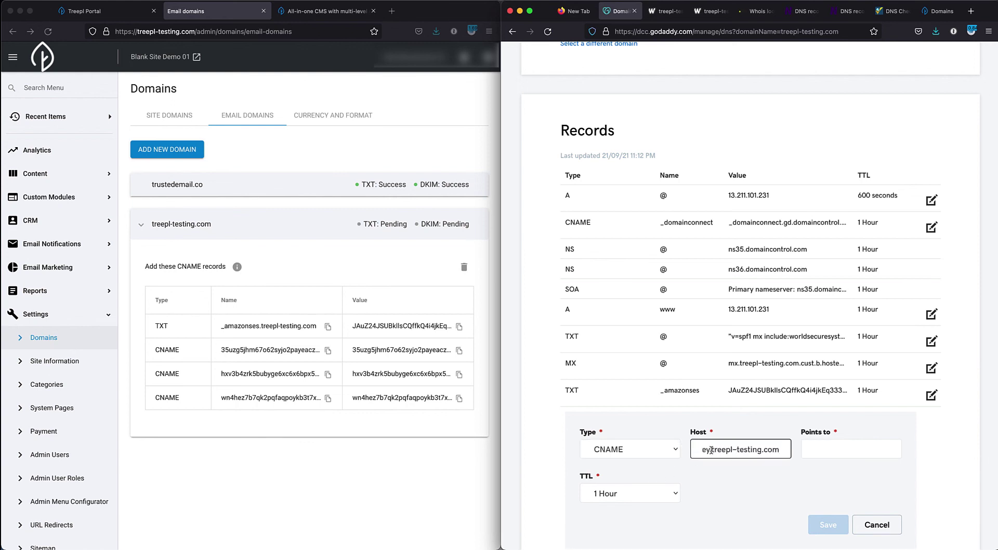
drag(709, 450, 788, 451)
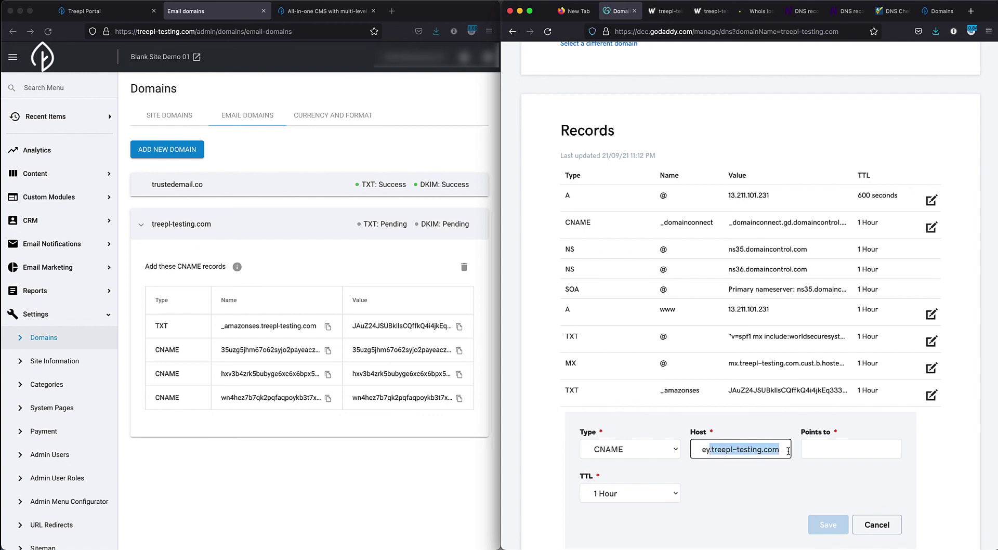
key(BackSpace)
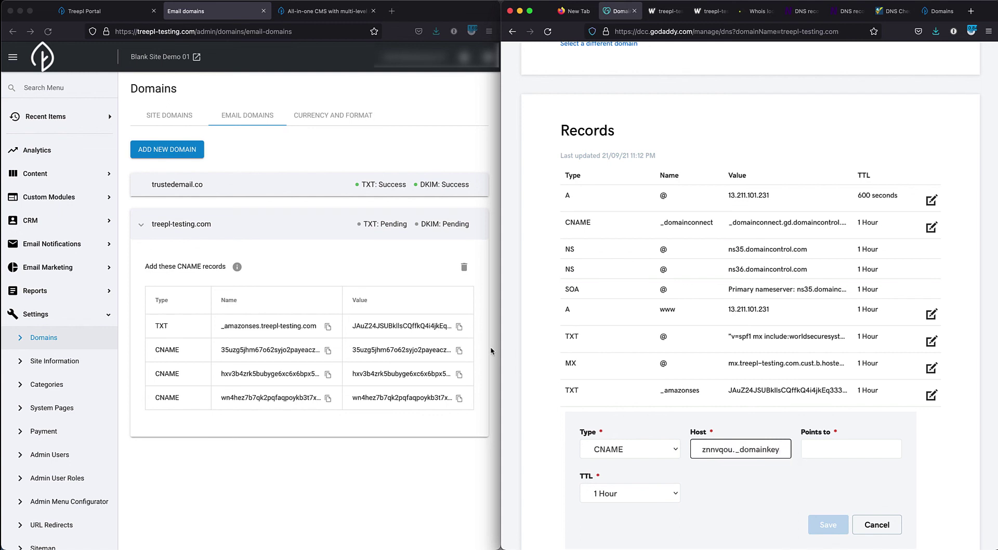
- Copy the first CNAME's value from Treepl, paste it as the new record's Points to target, and save the record
click(459, 352)
click(459, 354)
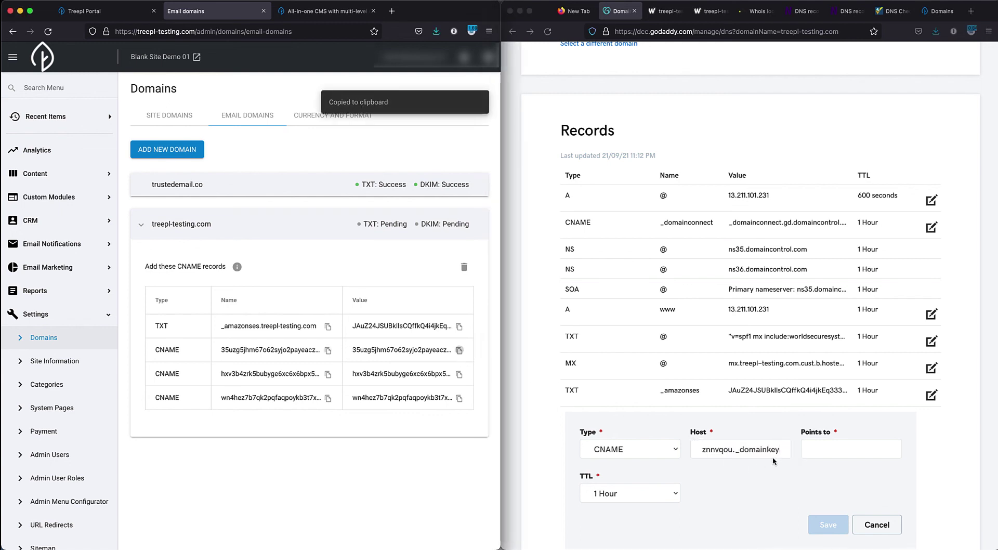
click(812, 447)
click(812, 447)
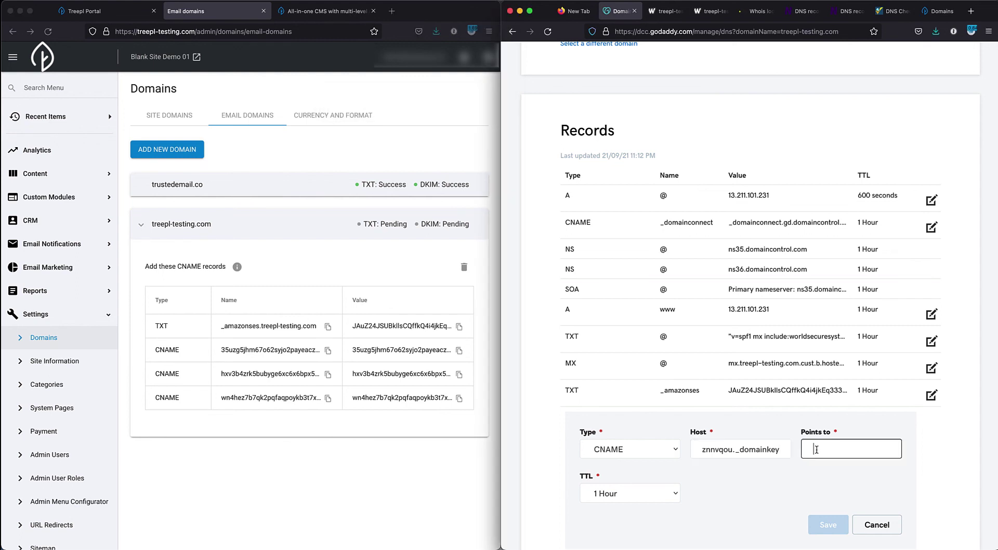
key(super+v)
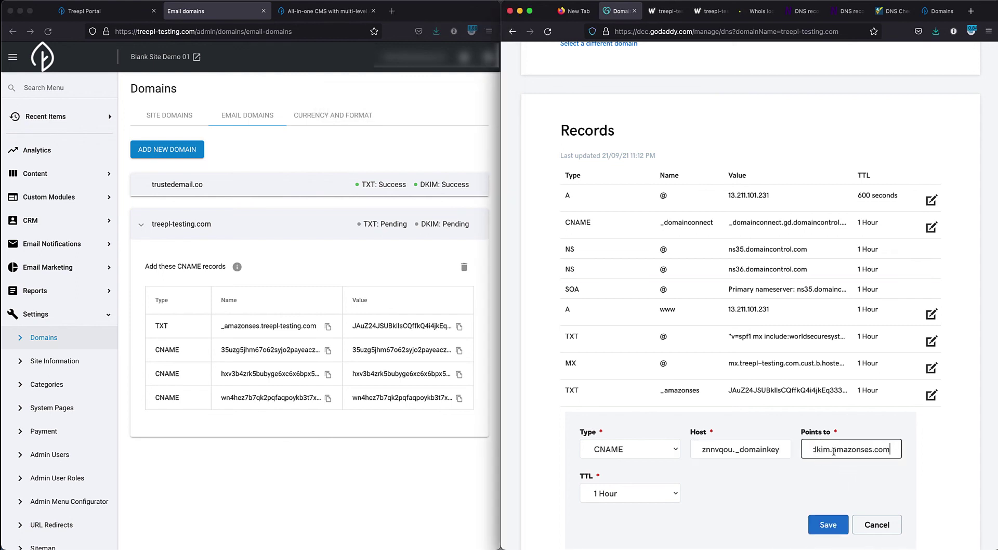
drag(833, 450, 792, 450)
click(831, 450)
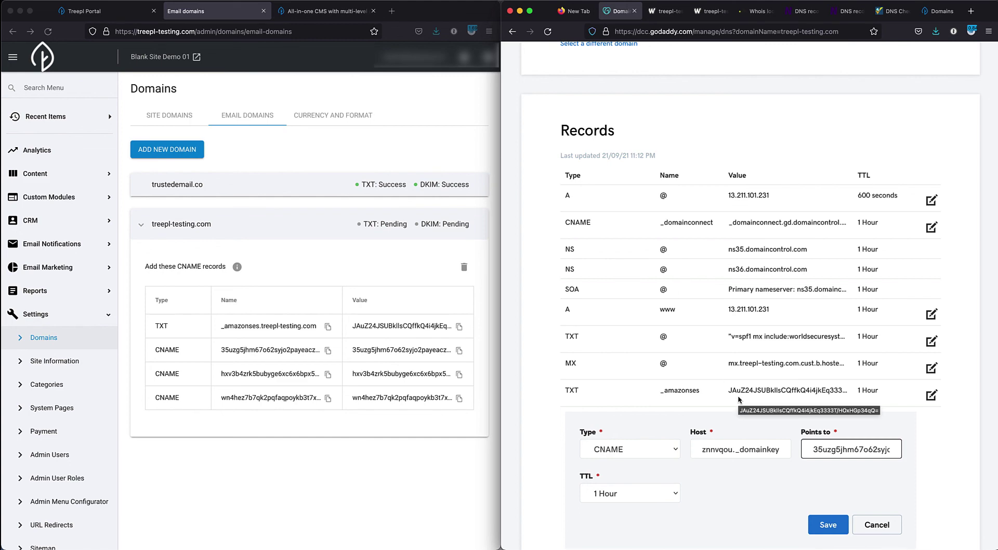
click(835, 525)
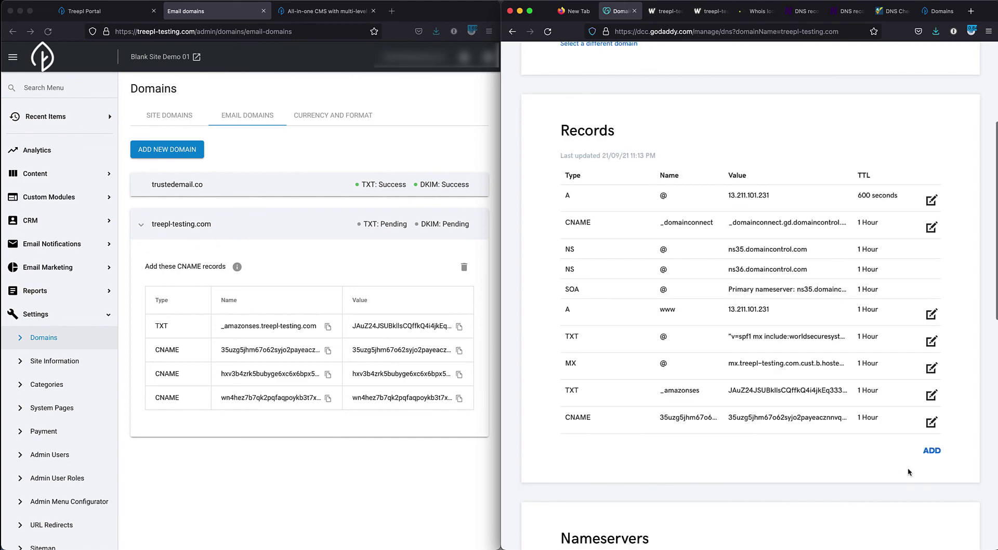
- Copy the second CNAME's name from Treepl and start adding another DNS record in GoDaddy
click(310, 378)
click(327, 374)
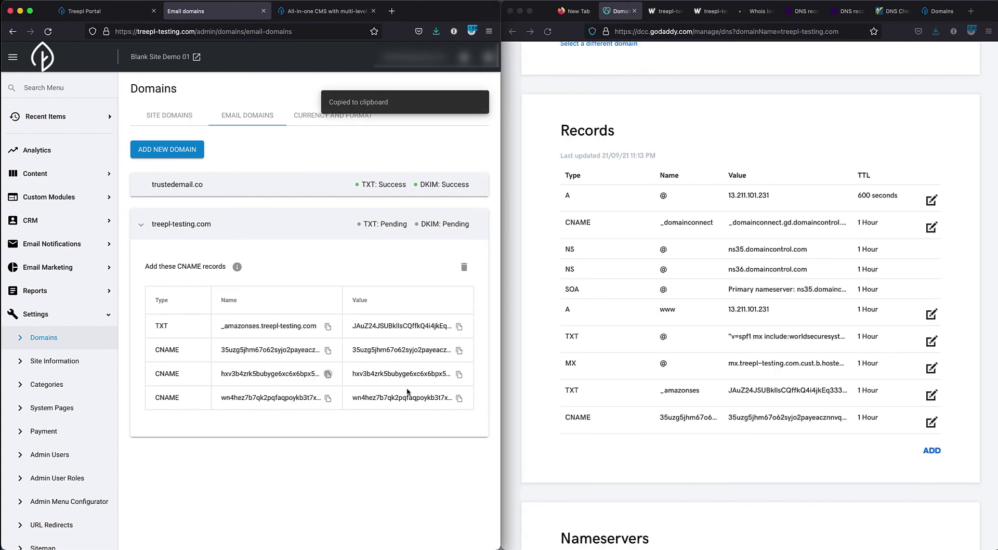
click(931, 453)
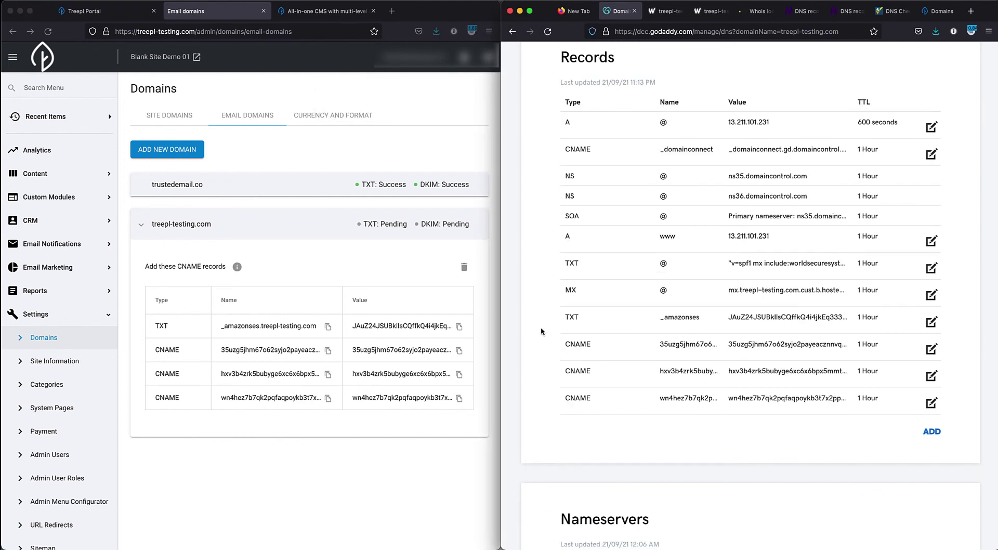
click(423, 423)
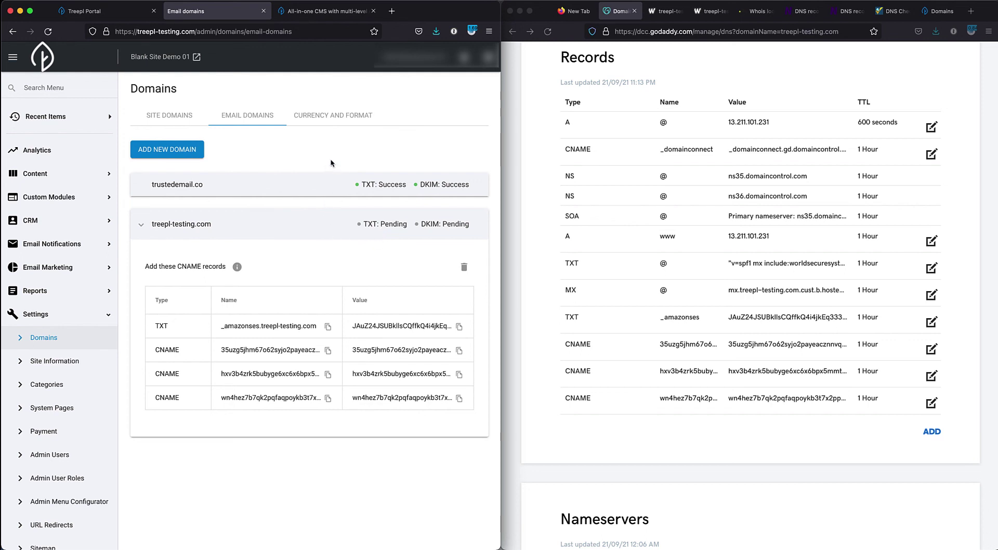
key(super+r)
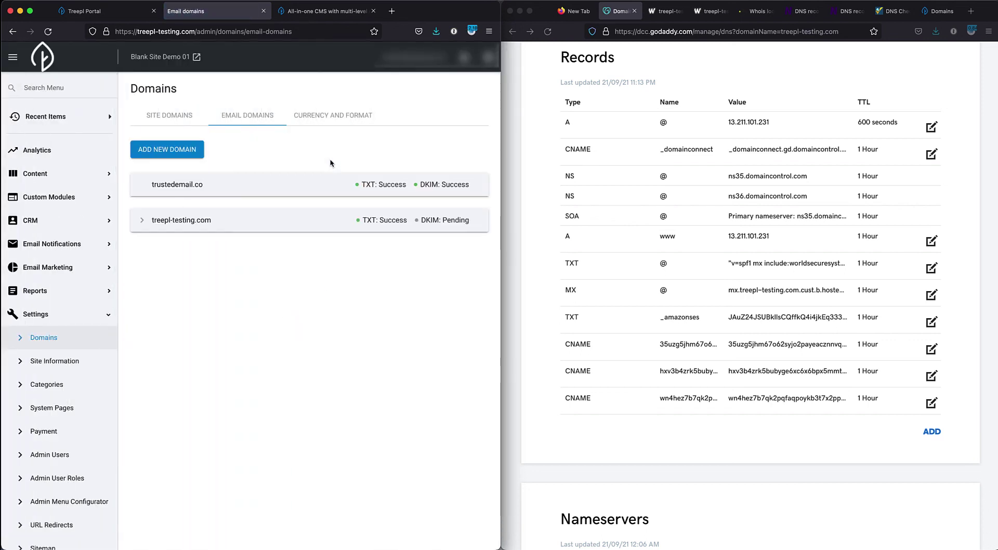
click(369, 229)
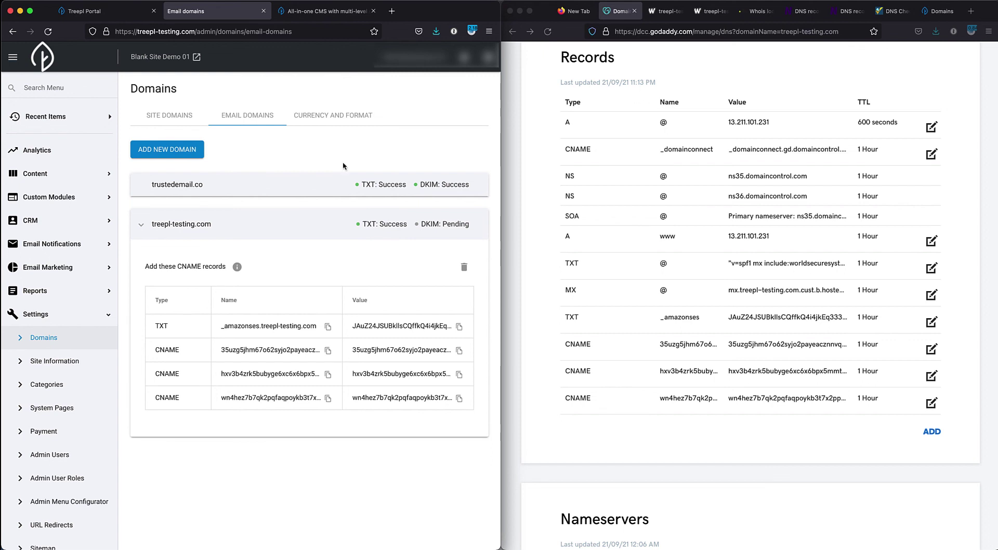
key(super+r)
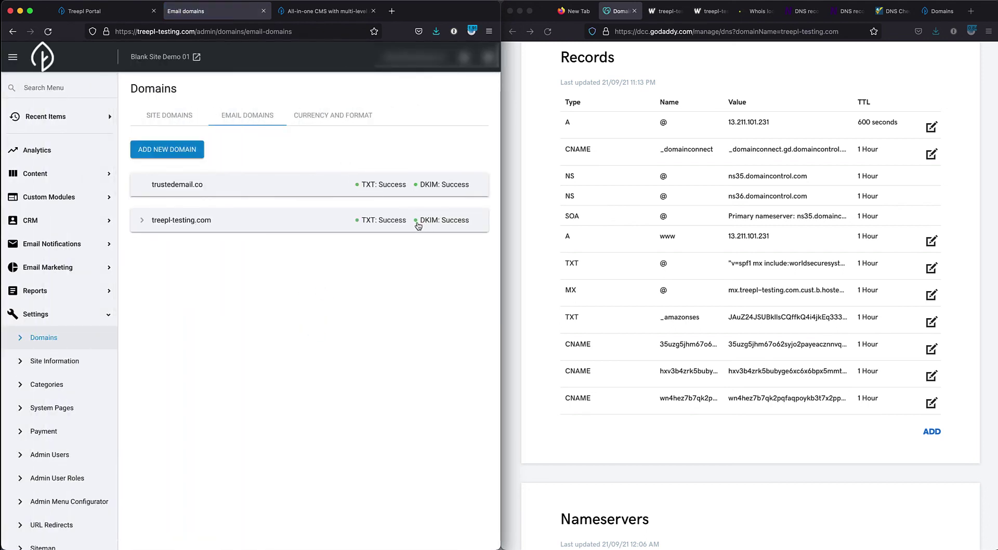
click(308, 225)
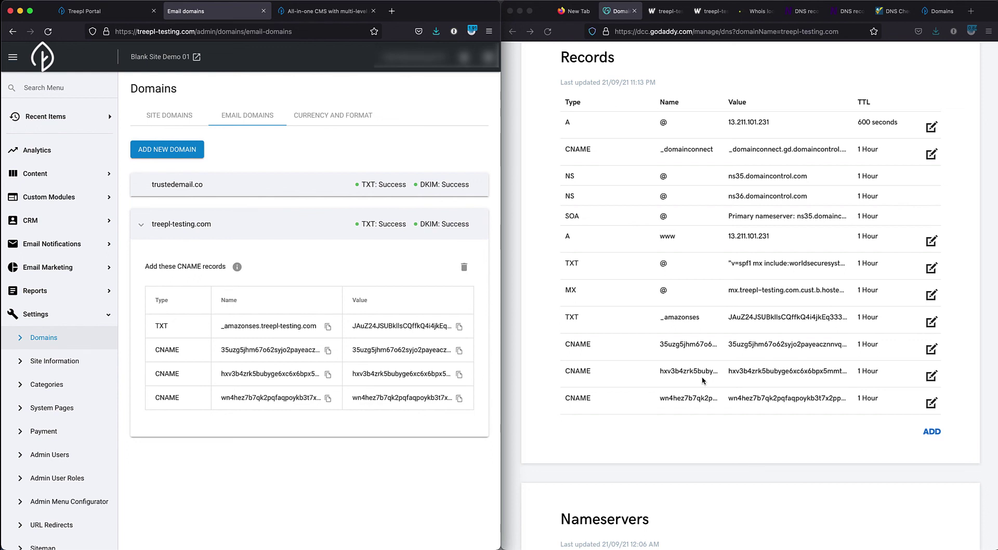
click(538, 406)
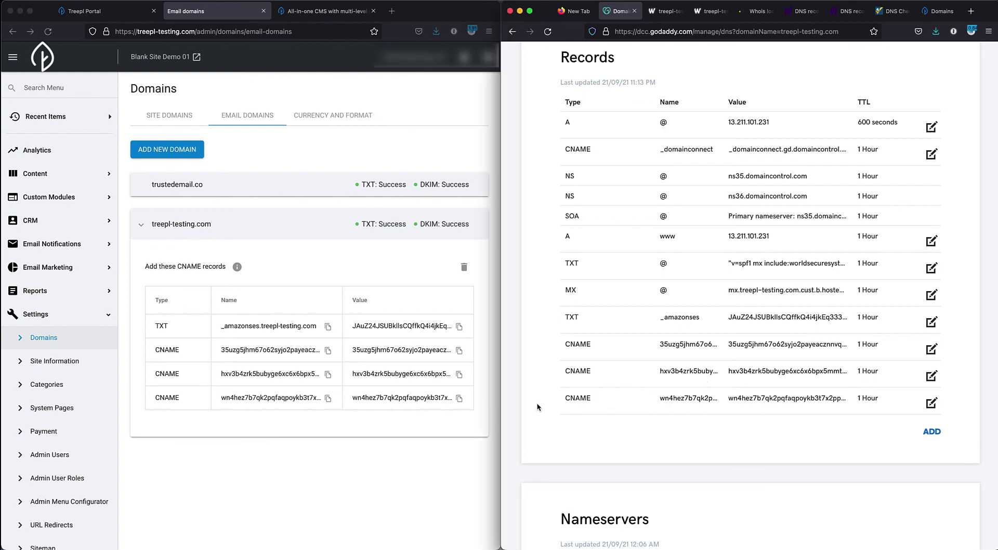